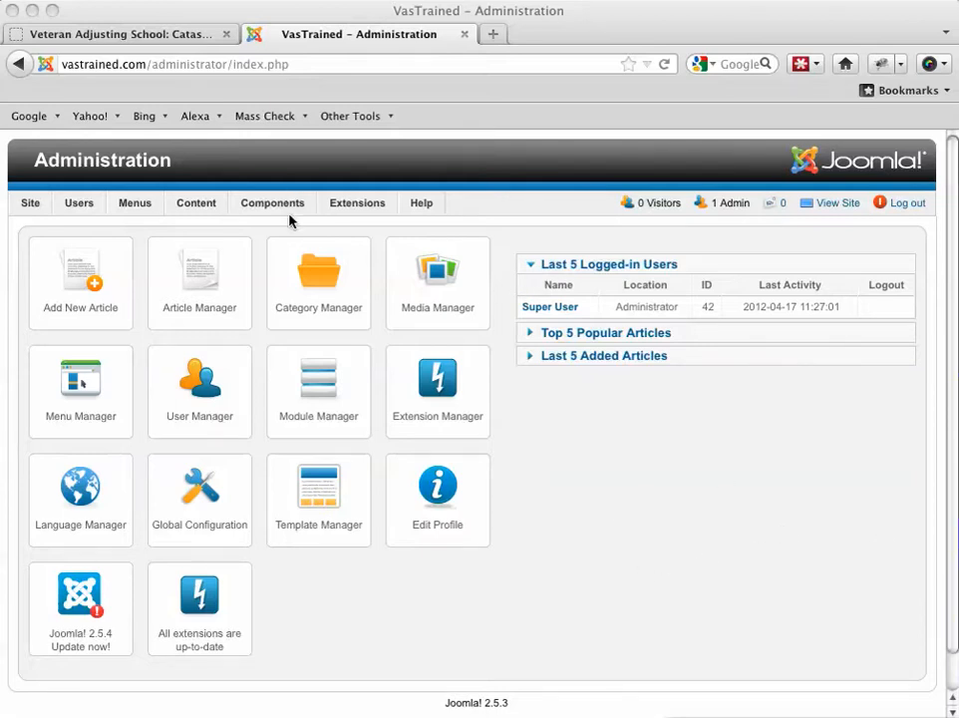
Step: Open the Contact Us form in the Proforms component and examine its title and main configuration
mouse_move(272, 206)
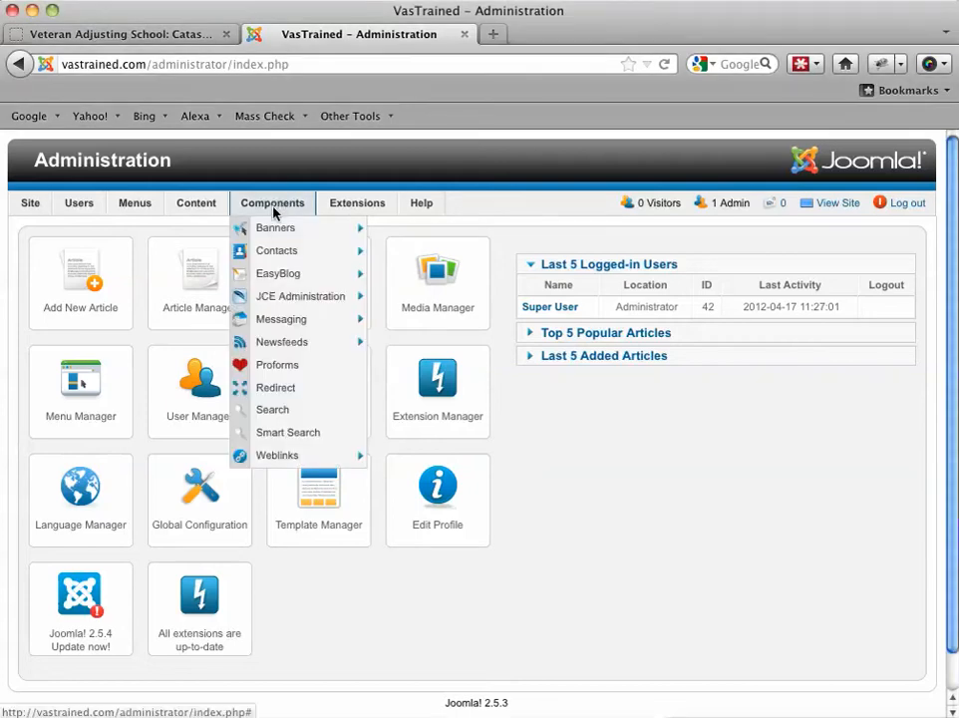
left_click(277, 368)
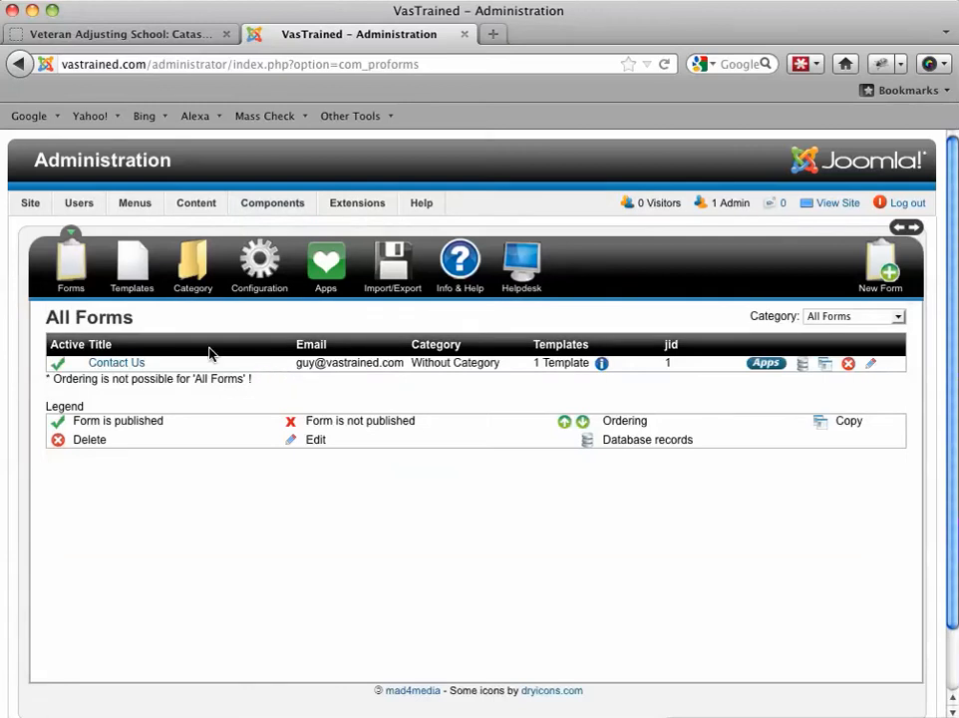
left_click(123, 366)
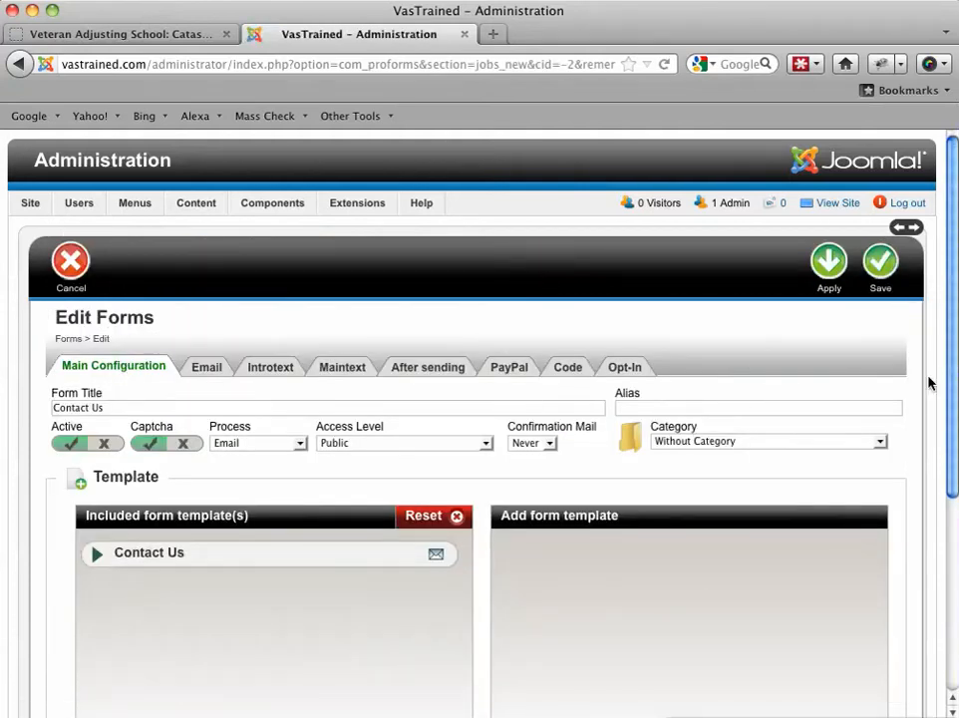
scroll(949, 337, "down", 3)
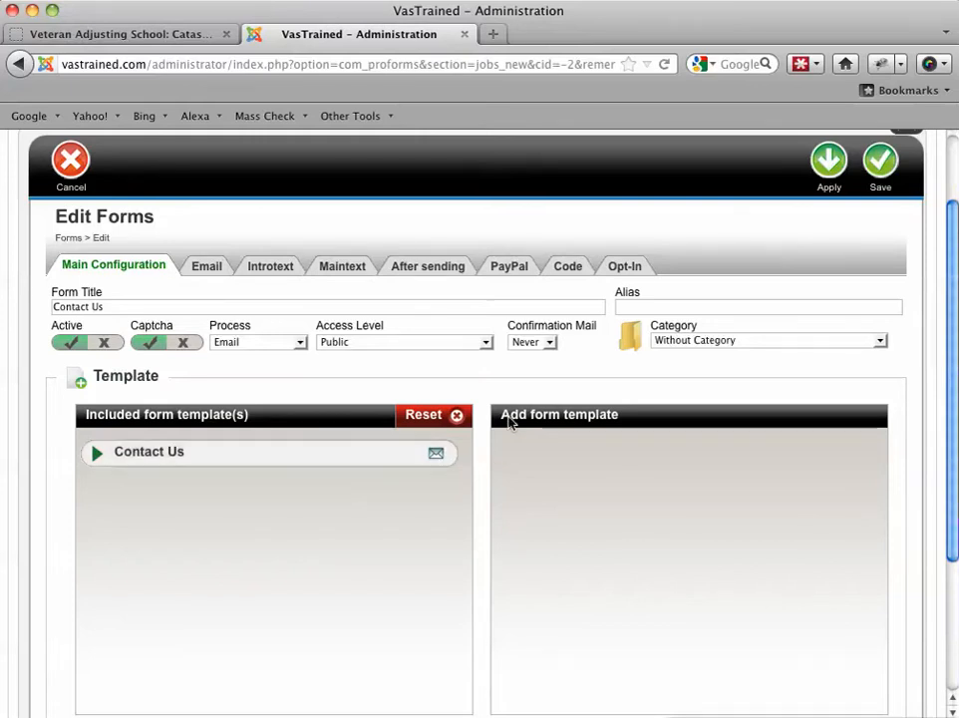
triple_click(129, 307)
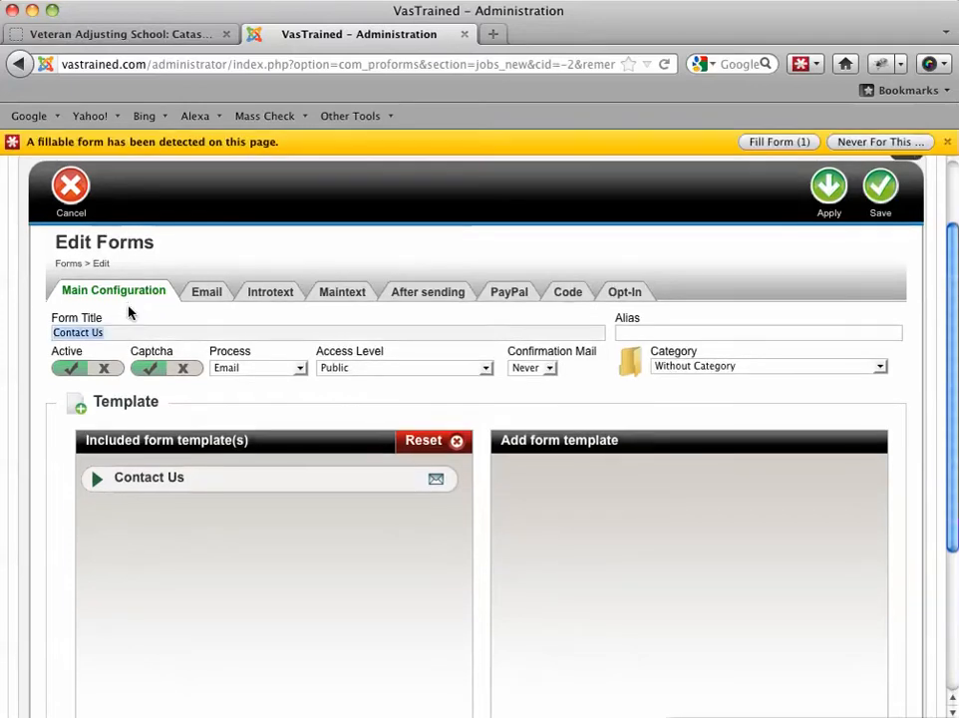
Step: Review the Contact Us form's email settings, checking the recipient address and the subject line
left_click(210, 292)
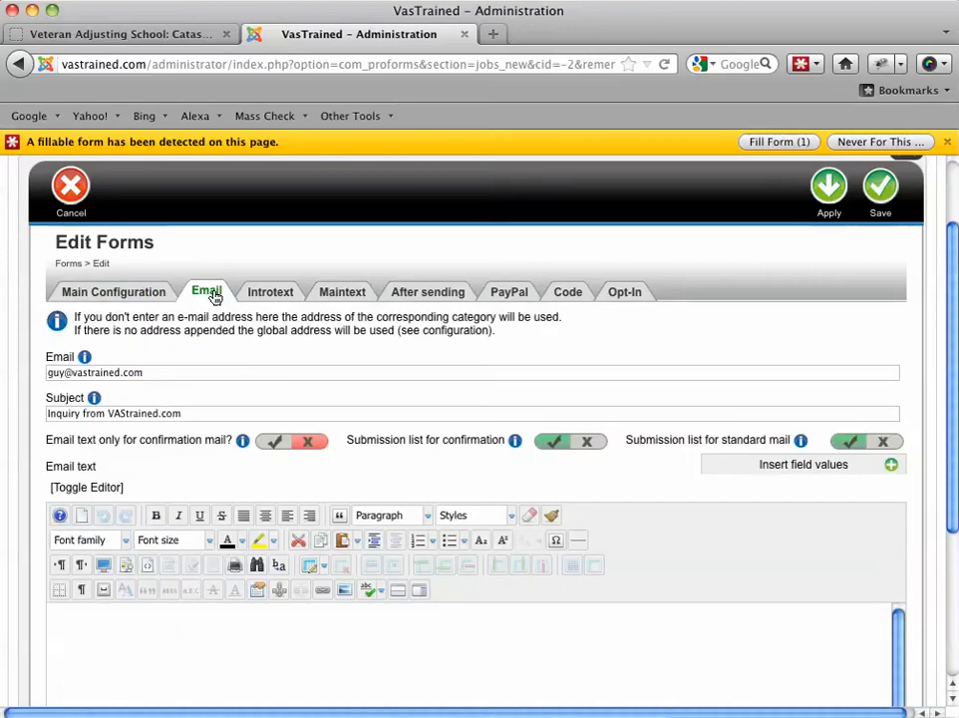
left_click(170, 375)
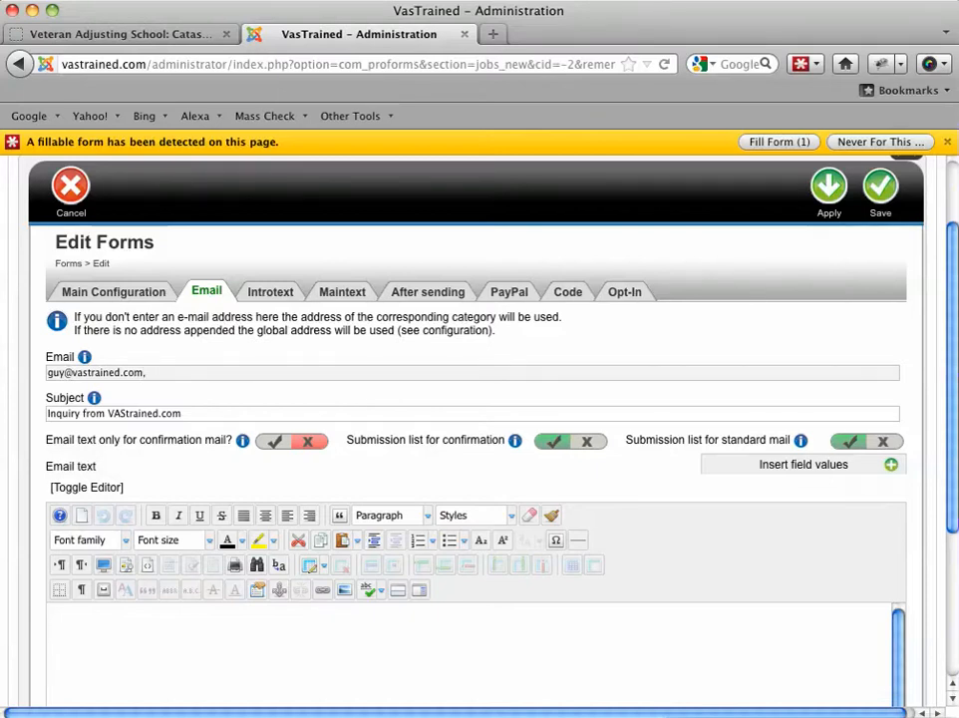
key("BackSpace")
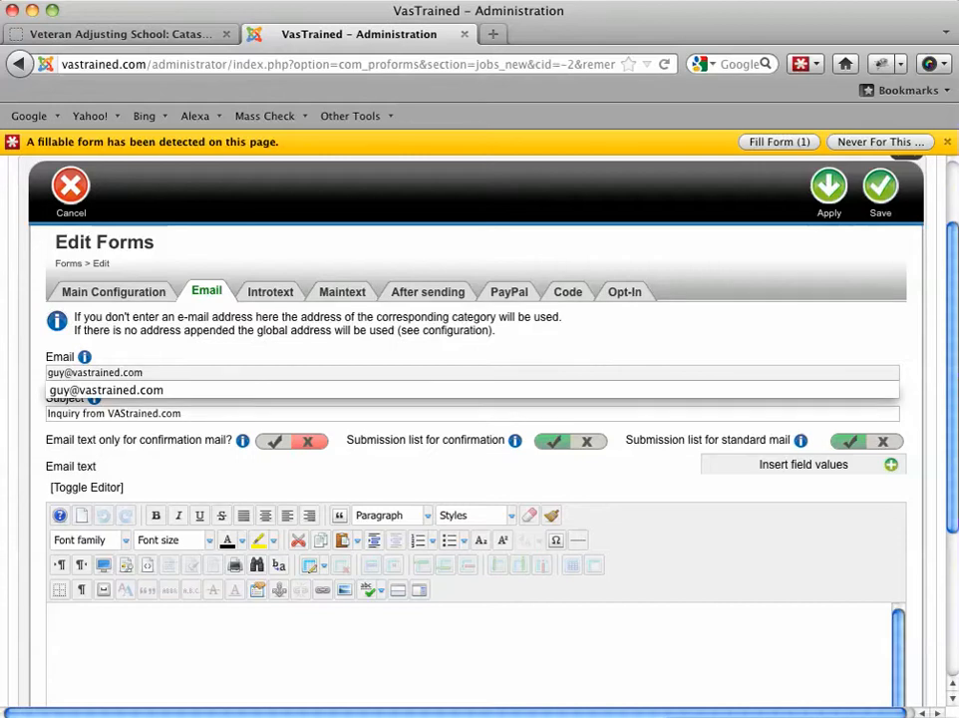
left_click(110, 415)
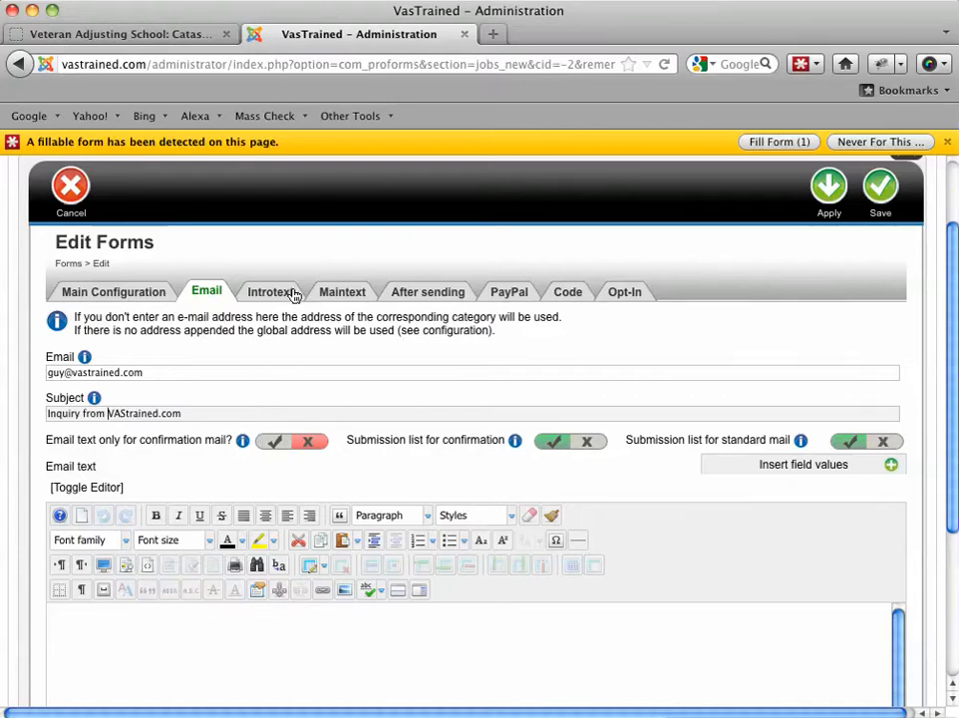
Step: Review the form's main text, checking the school's contact details and the thank-you and fill-out messages
left_click(344, 295)
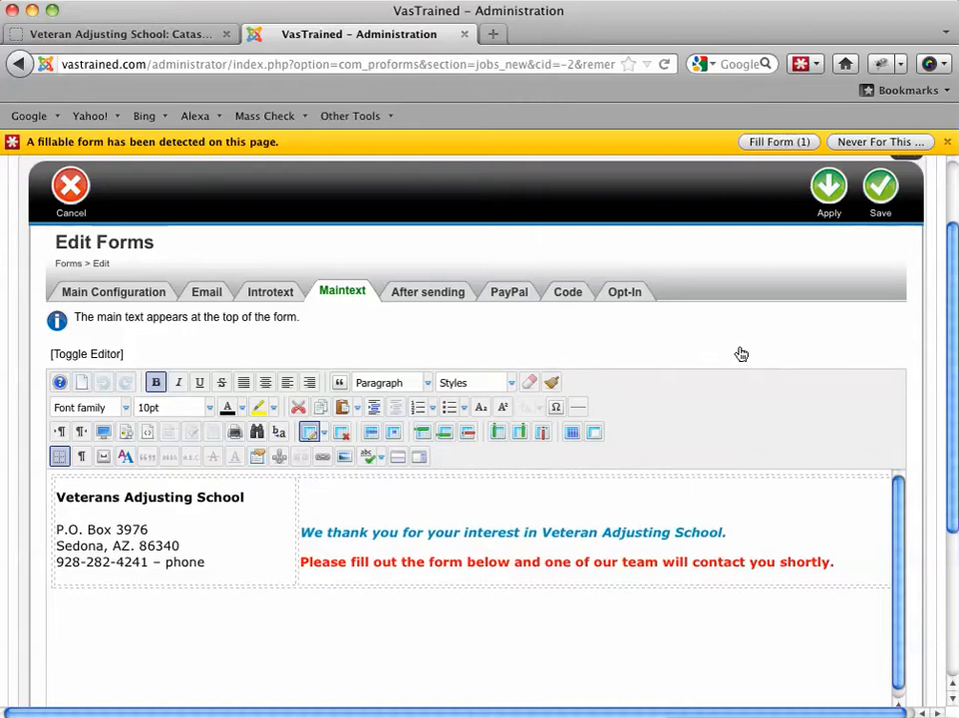
left_click(215, 567)
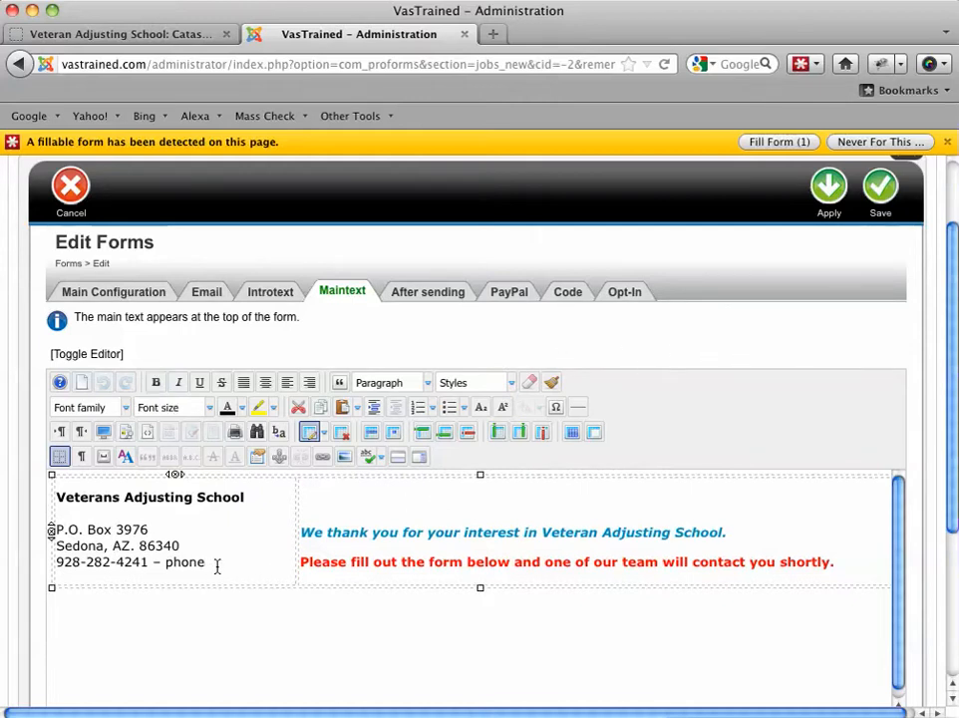
left_click_drag(214, 567, 127, 560)
left_click_drag(372, 531, 436, 531)
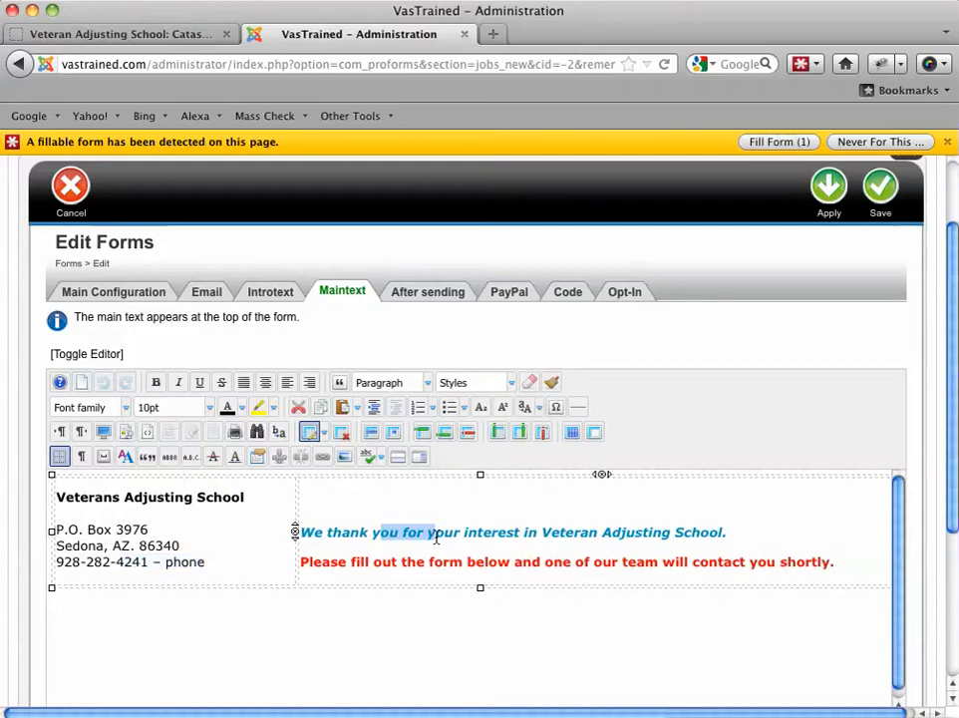
left_click(717, 561)
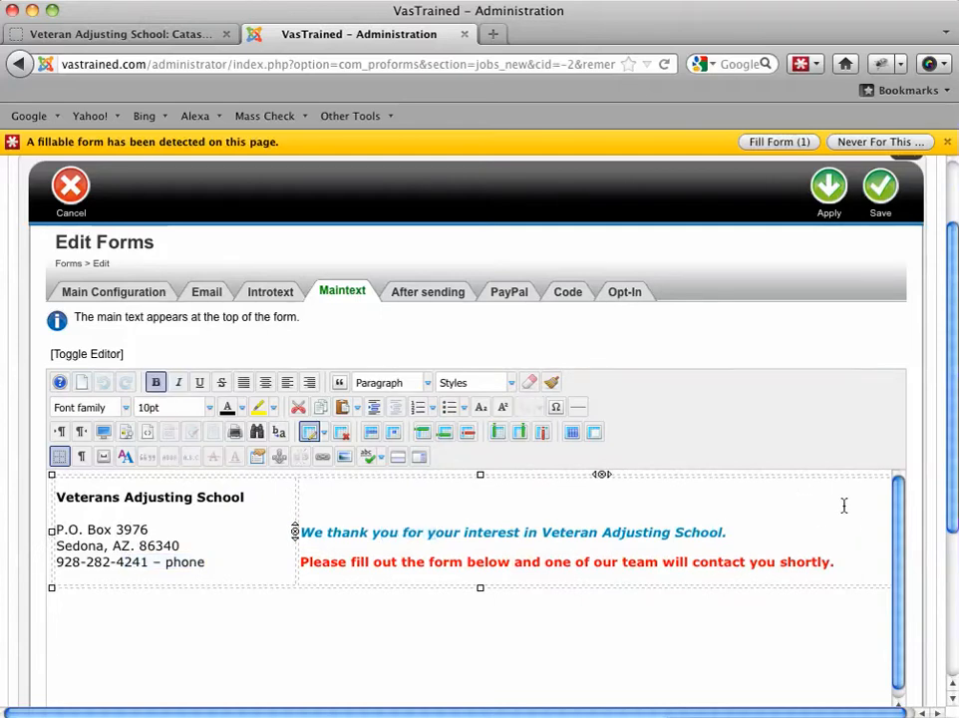
Step: Review the custom text shown after sending, return to the main configuration and leave the form without saving
left_click(450, 294)
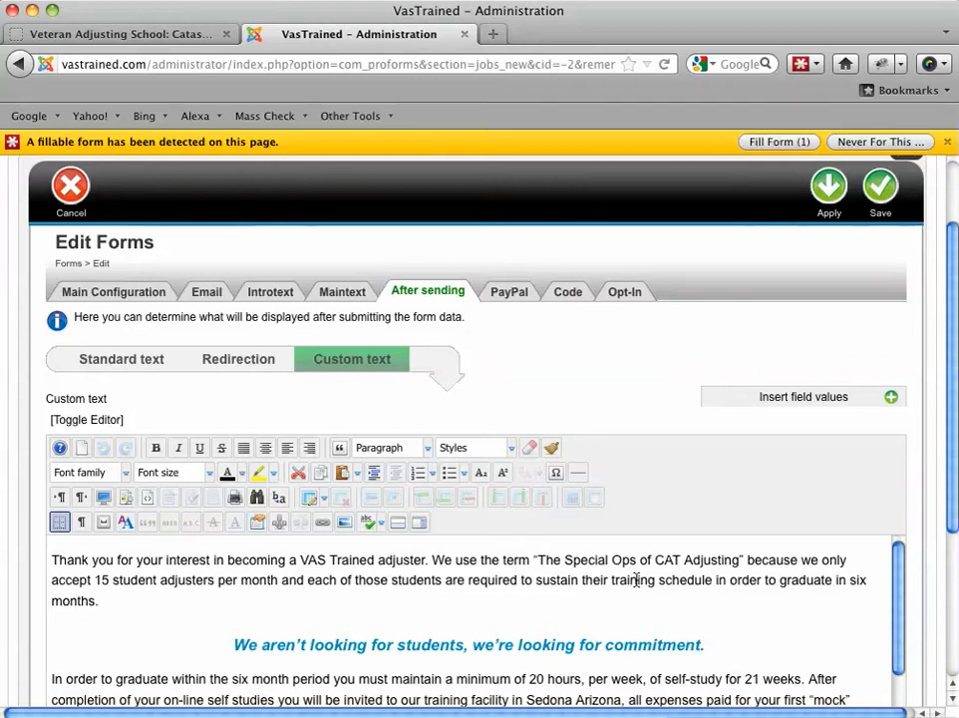
left_click_drag(612, 581, 662, 599)
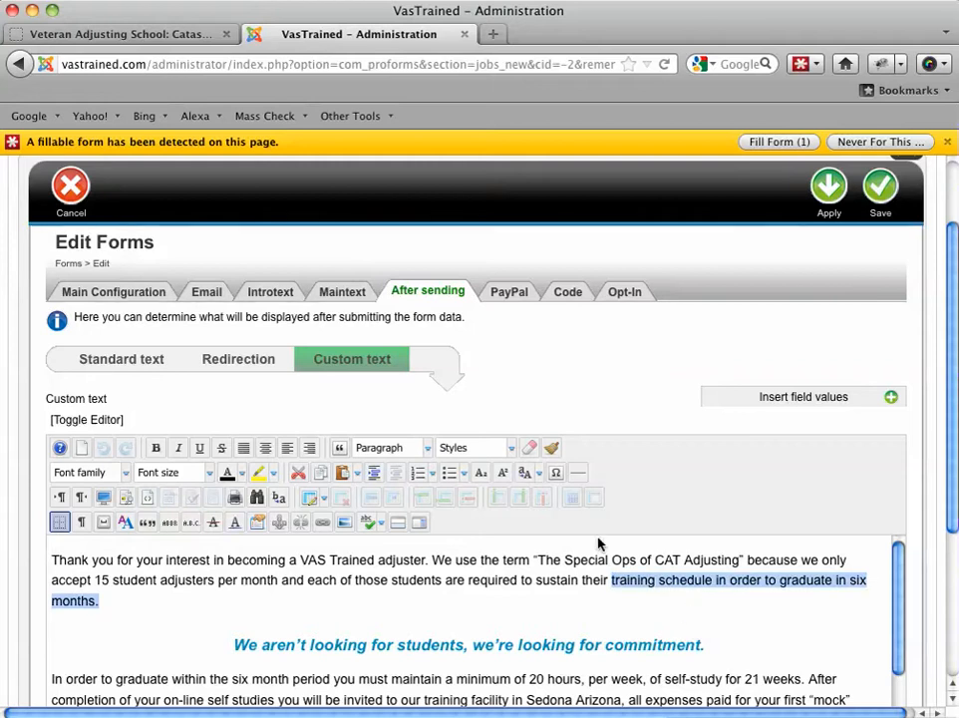
left_click(116, 295)
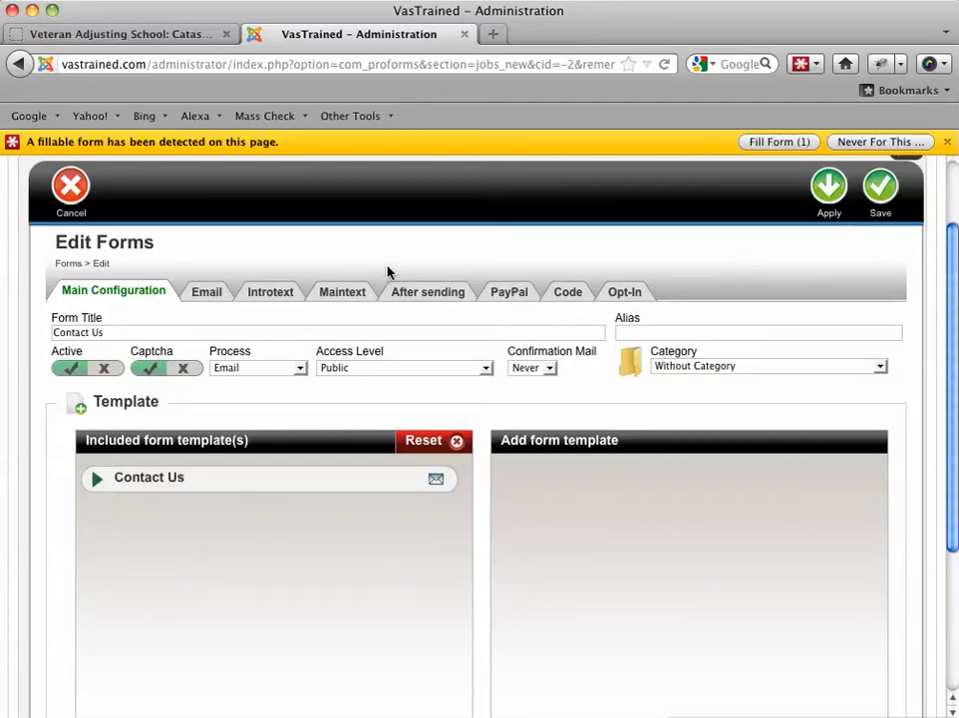
left_click(73, 191)
Step: Open the Contact Us template, look over its name and layout settings, and proceed to its list of elements
mouse_move(99, 204)
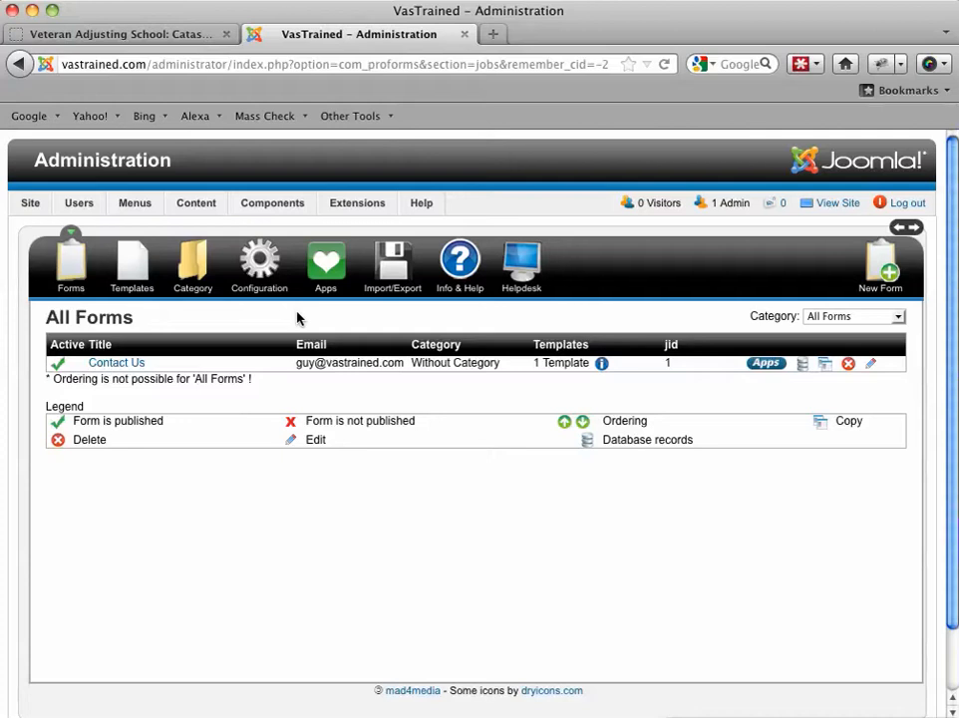
left_click(130, 274)
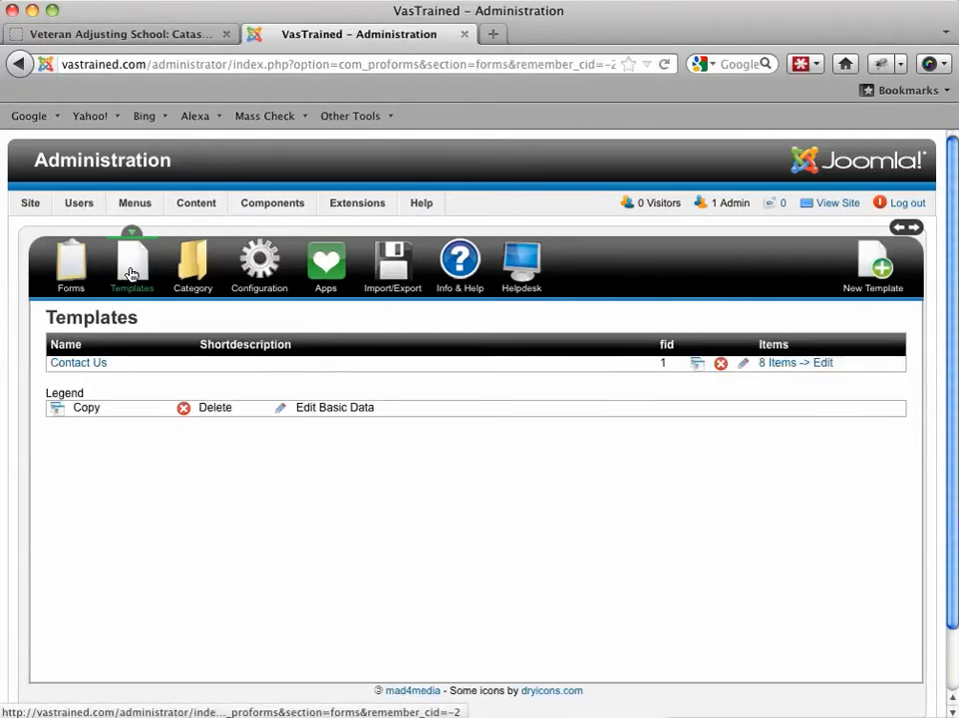
left_click(98, 374)
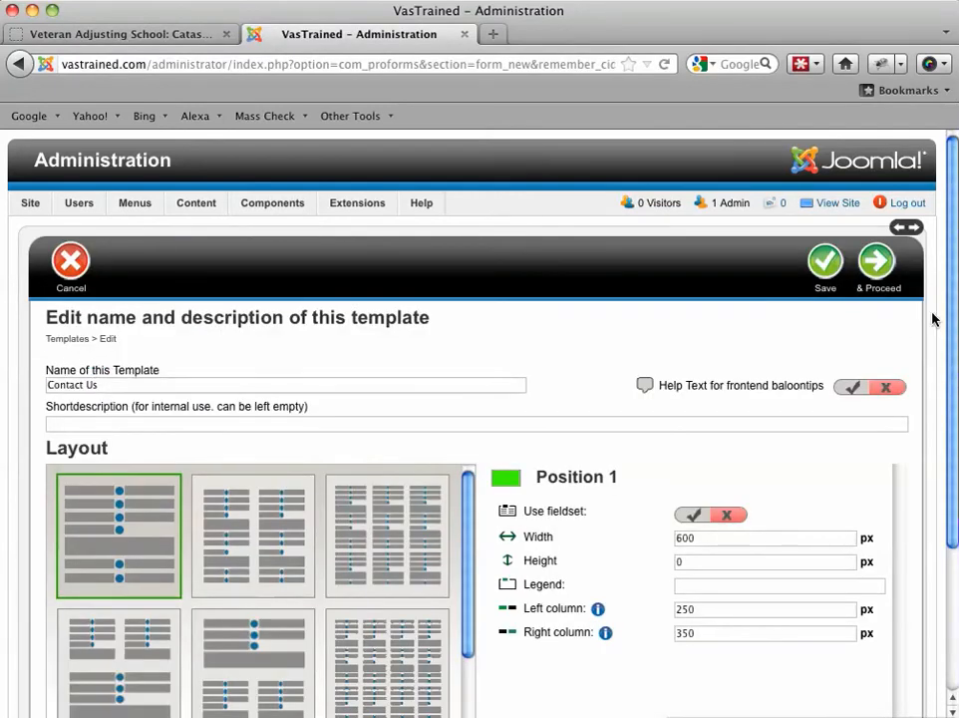
left_click_drag(952, 317, 942, 425)
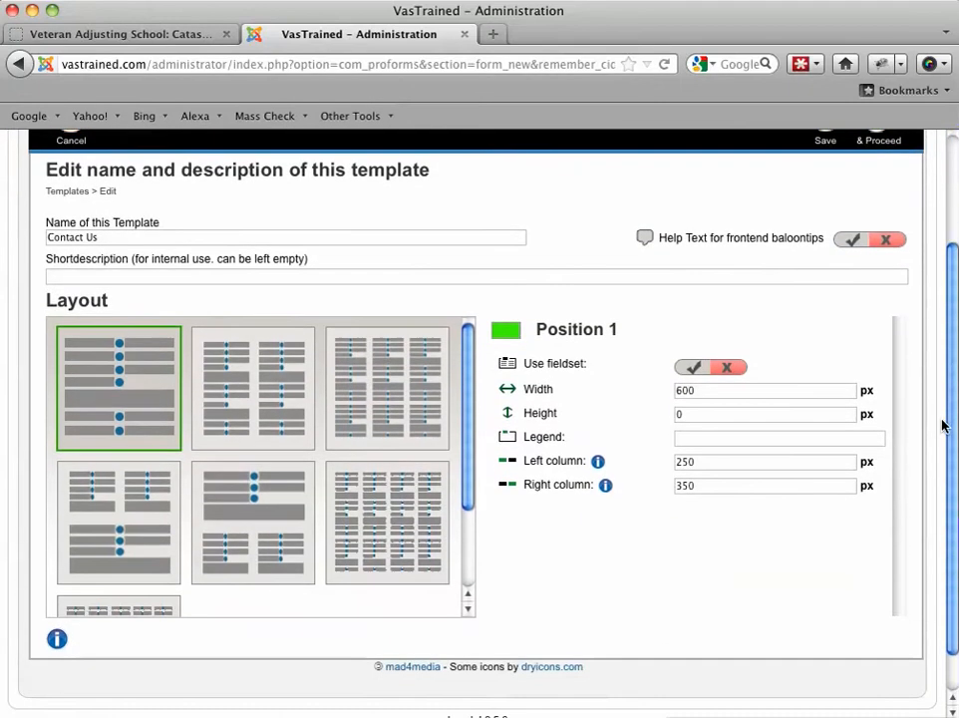
scroll(882, 256, "up", 3)
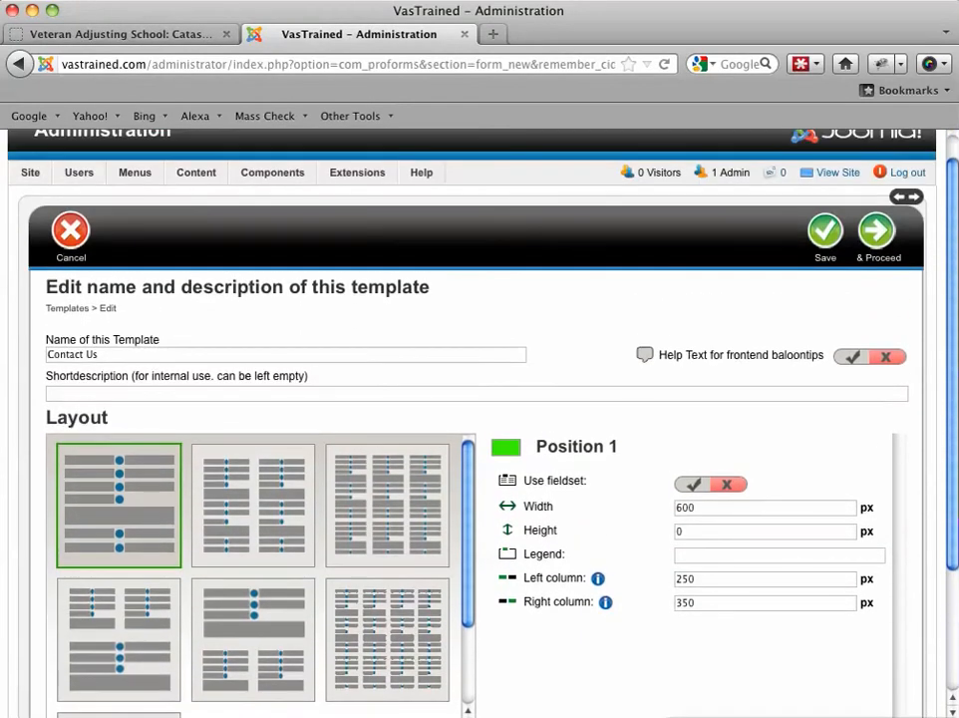
left_click(874, 239)
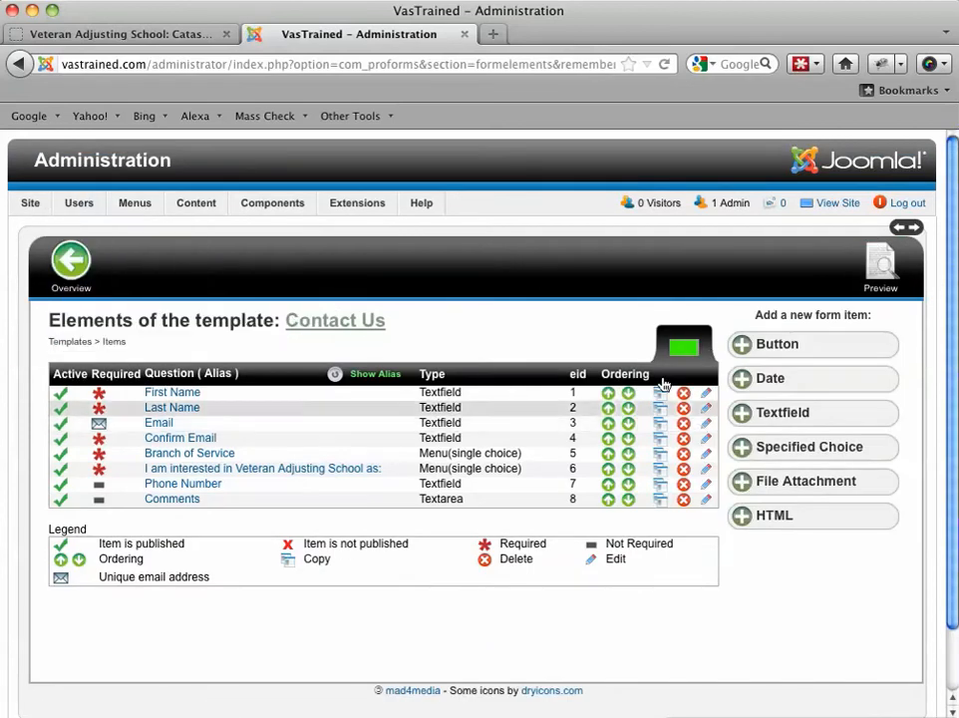
Step: Examine the First Name element's settings, including whether it is required, and leave it without saving
left_click(182, 396)
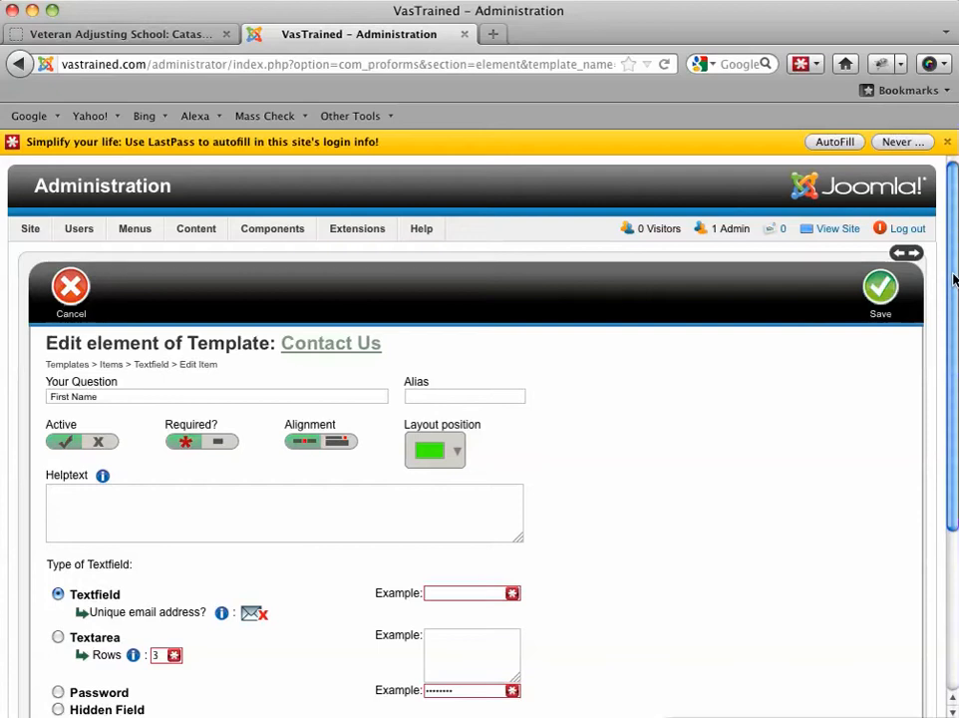
scroll(942, 304, "down", 3)
left_click(187, 337)
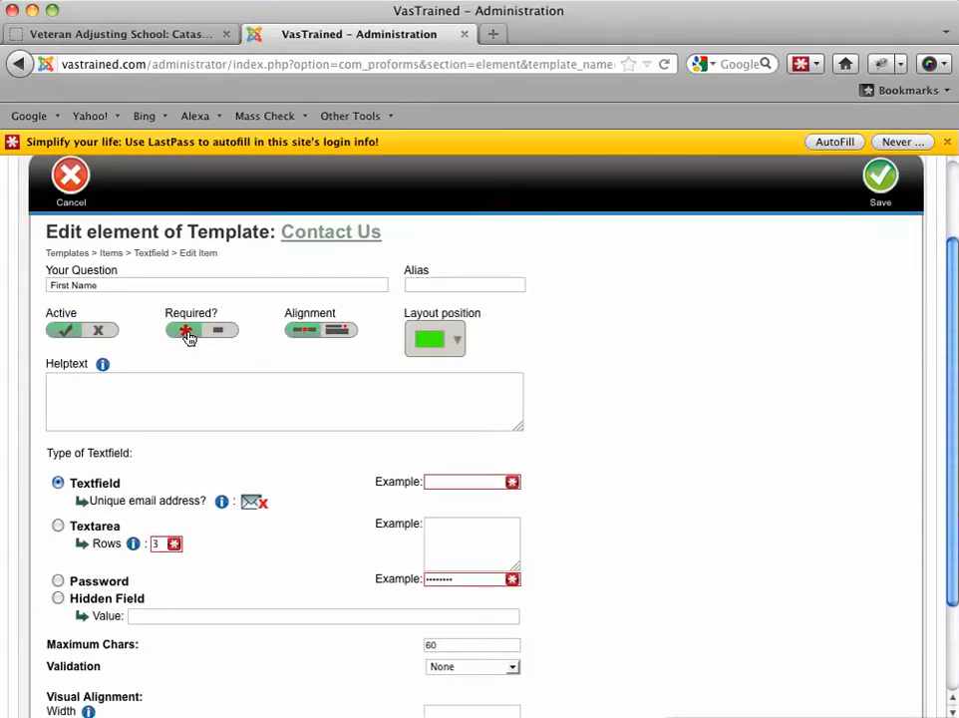
left_click(189, 337)
left_click(189, 337)
left_click_drag(950, 373, 901, 282)
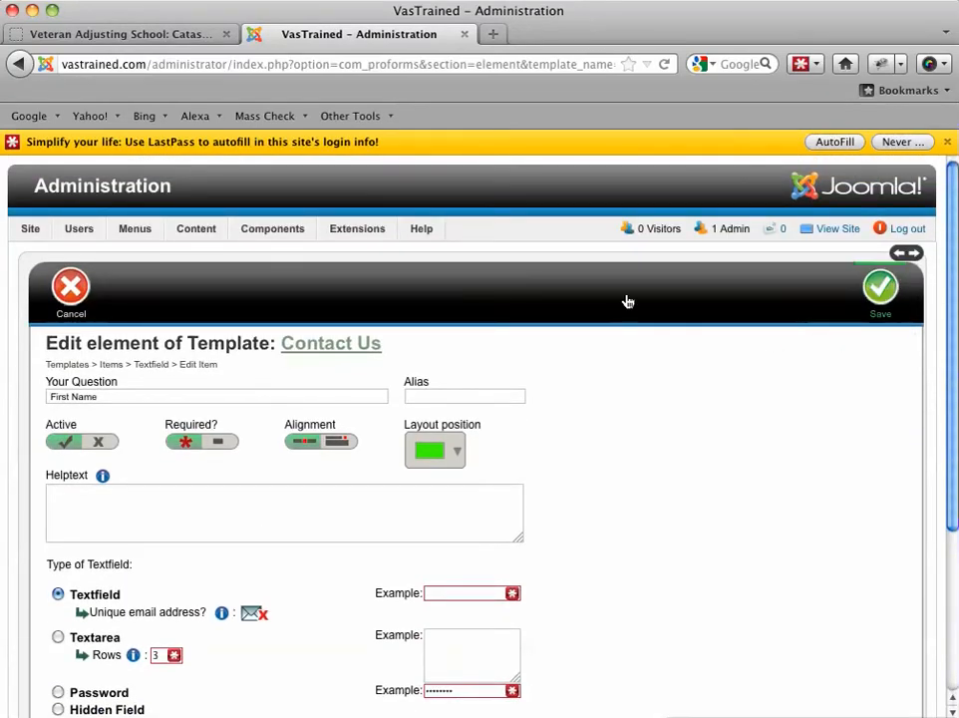
left_click(76, 301)
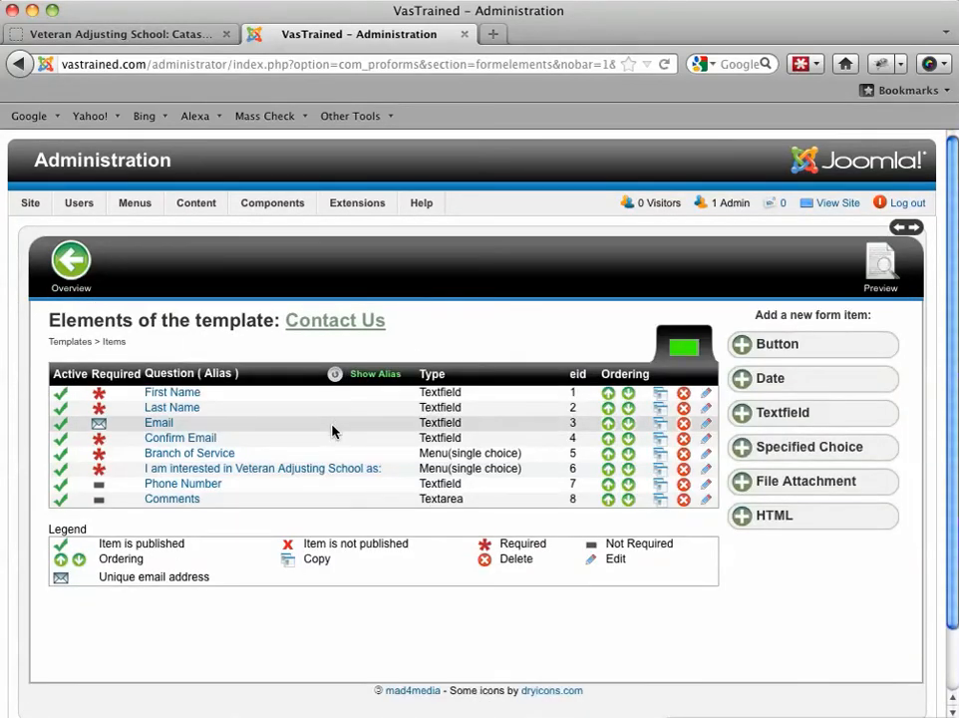
Step: Examine the Email element's question and unique email address setting, and leave it without saving
left_click(158, 425)
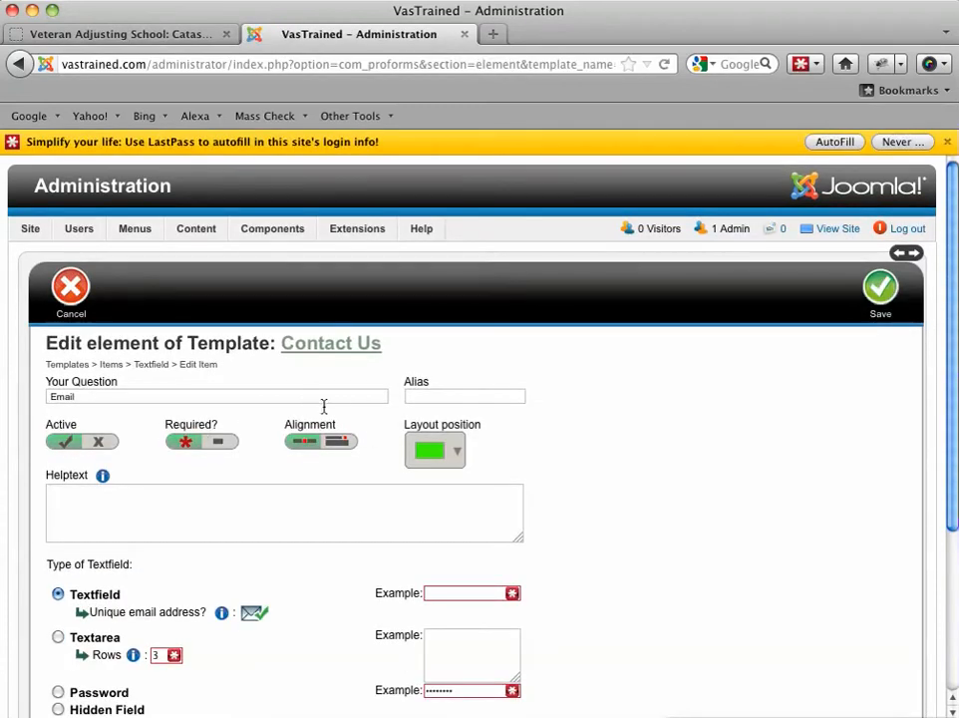
left_click(122, 399)
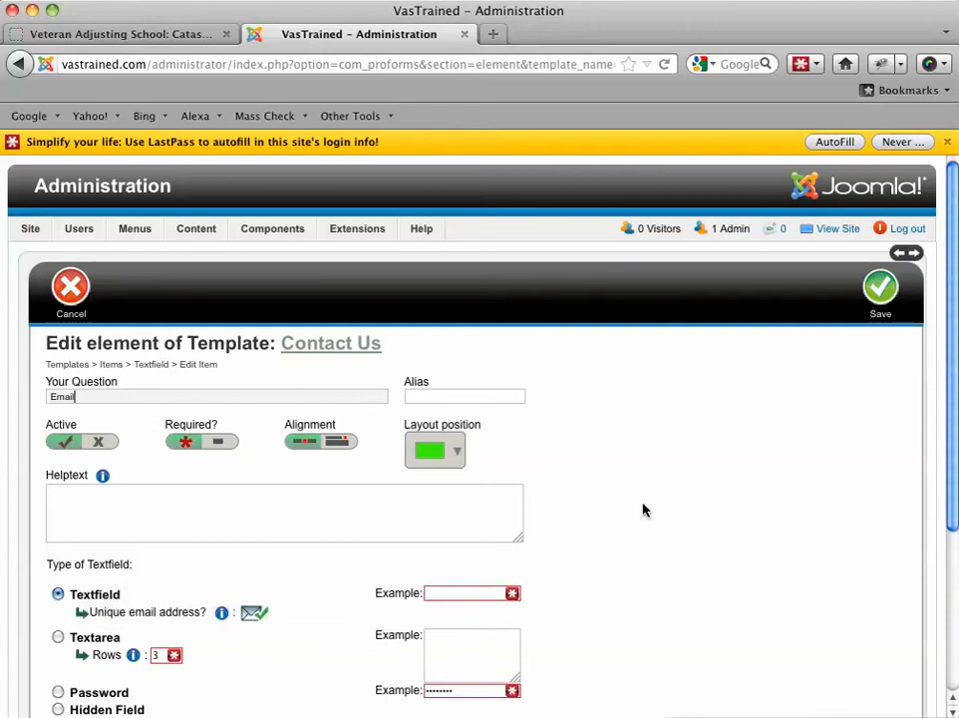
left_click(55, 300)
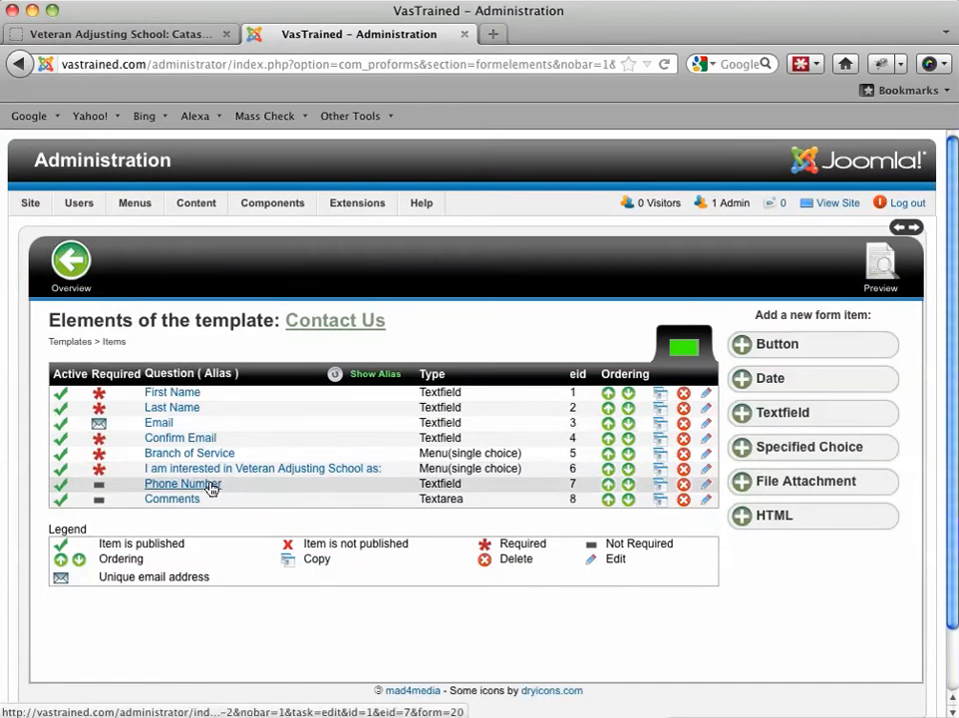
Step: Examine the Comments element's question, textarea type and maximum characters setting, and leave it without saving
left_click(189, 502)
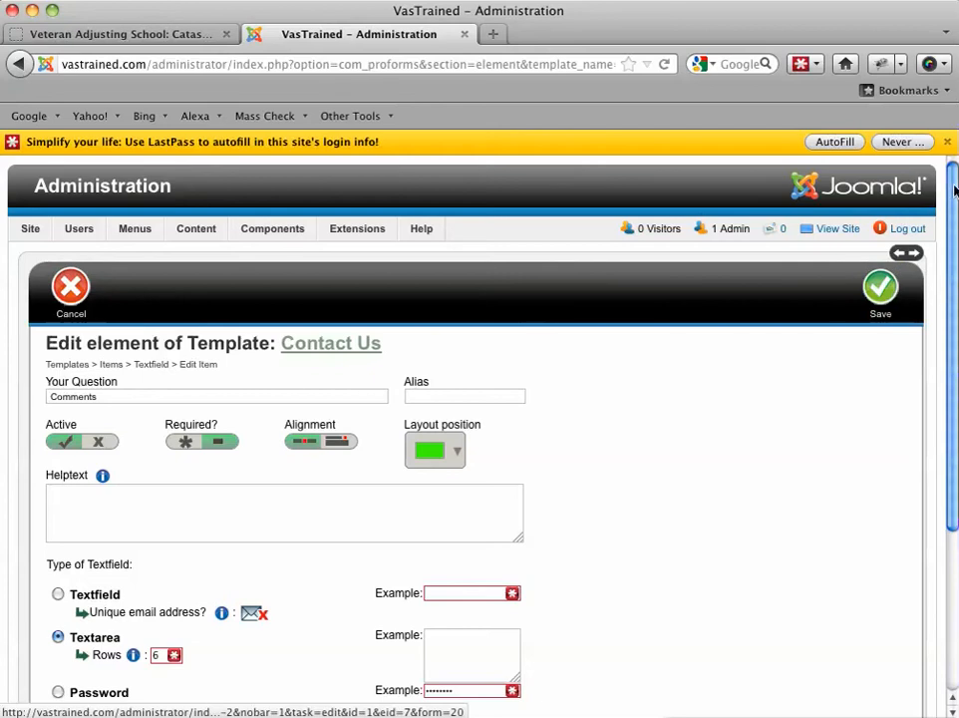
scroll(954, 190, "down", 2)
scroll(877, 261, "down", 1)
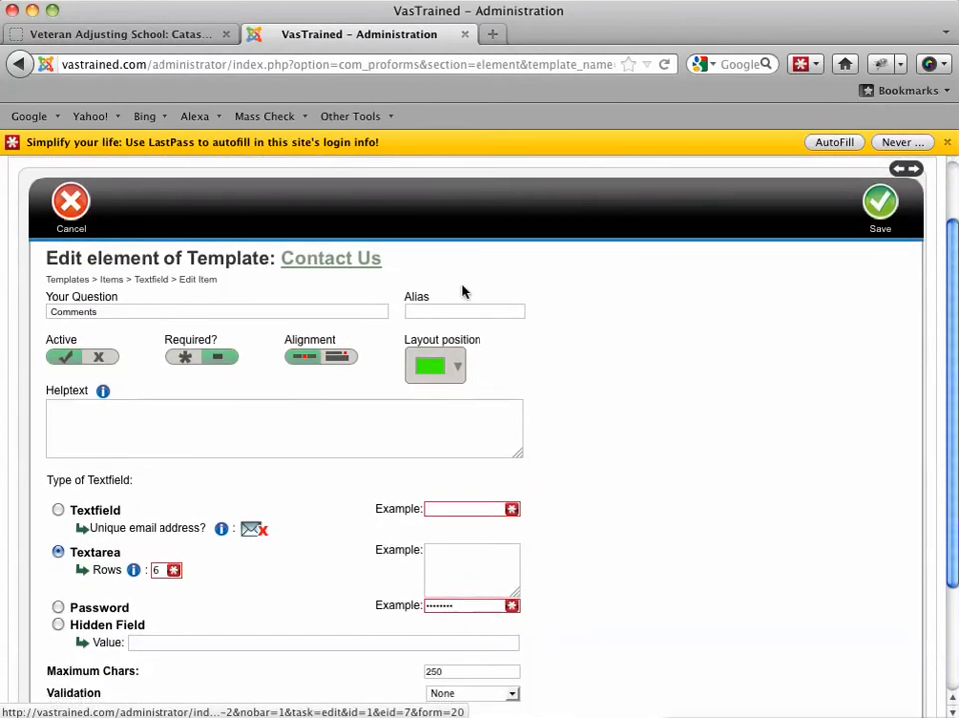
left_click(108, 315)
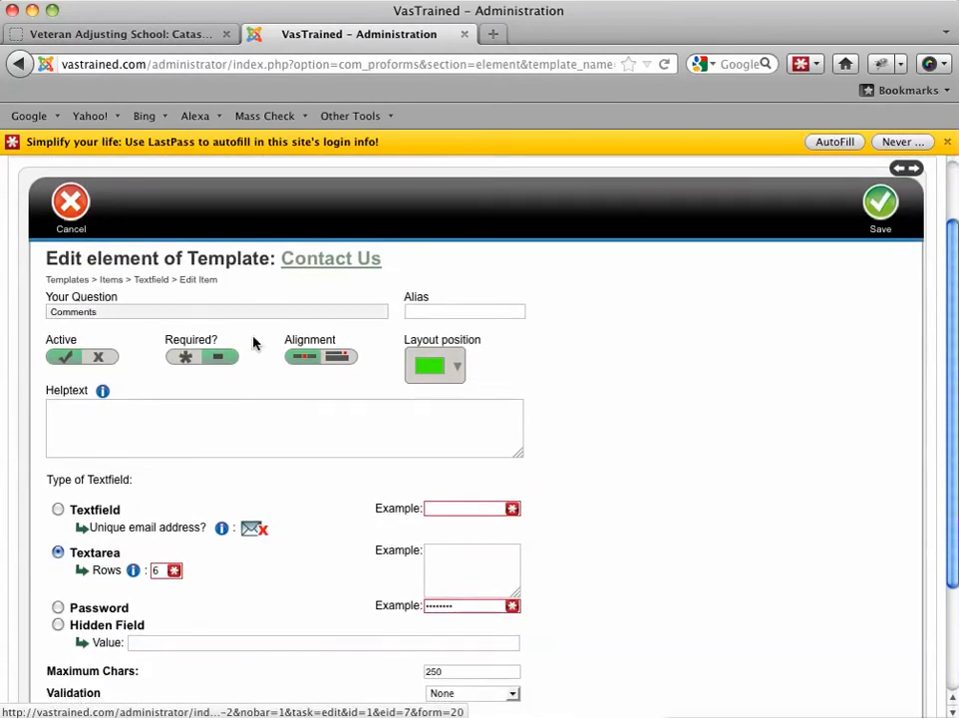
left_click_drag(954, 342, 952, 421)
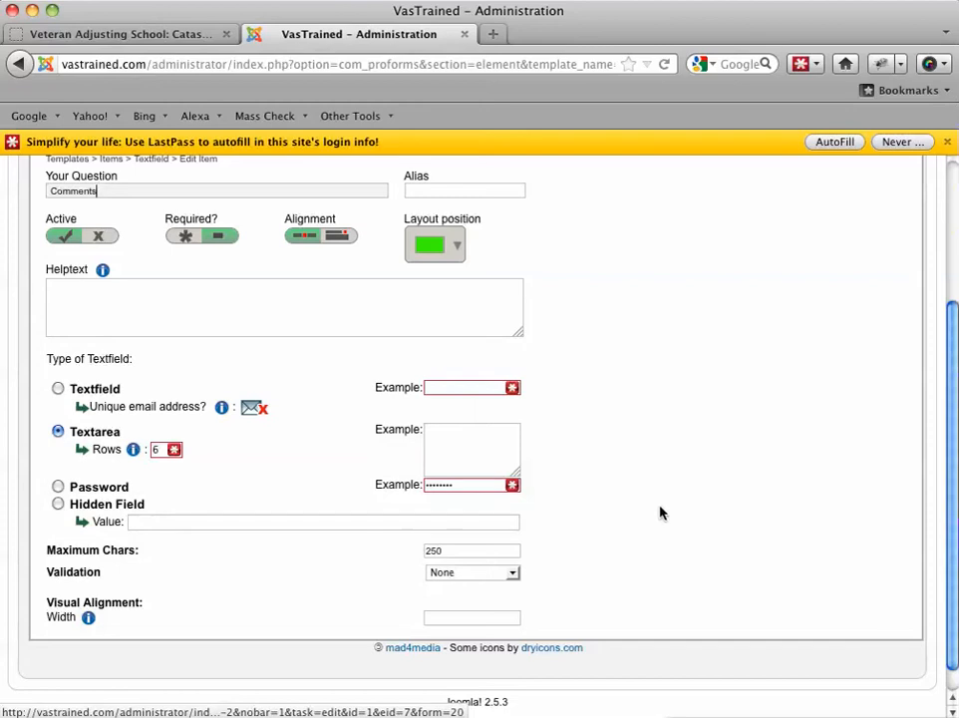
left_click(460, 549)
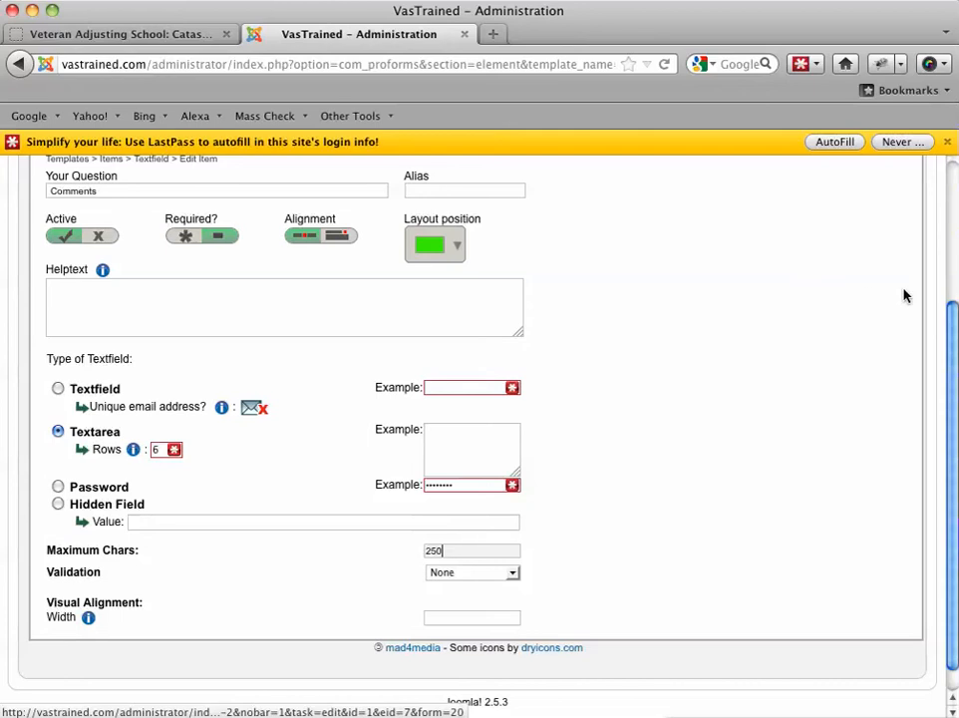
scroll(952, 329, "up", 5)
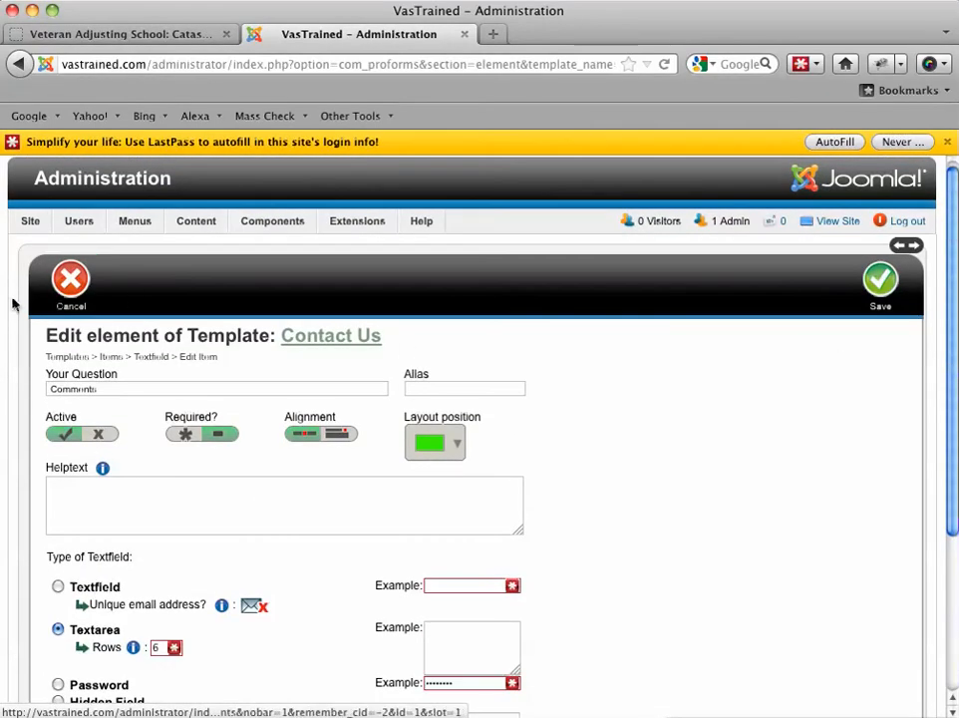
left_click(68, 289)
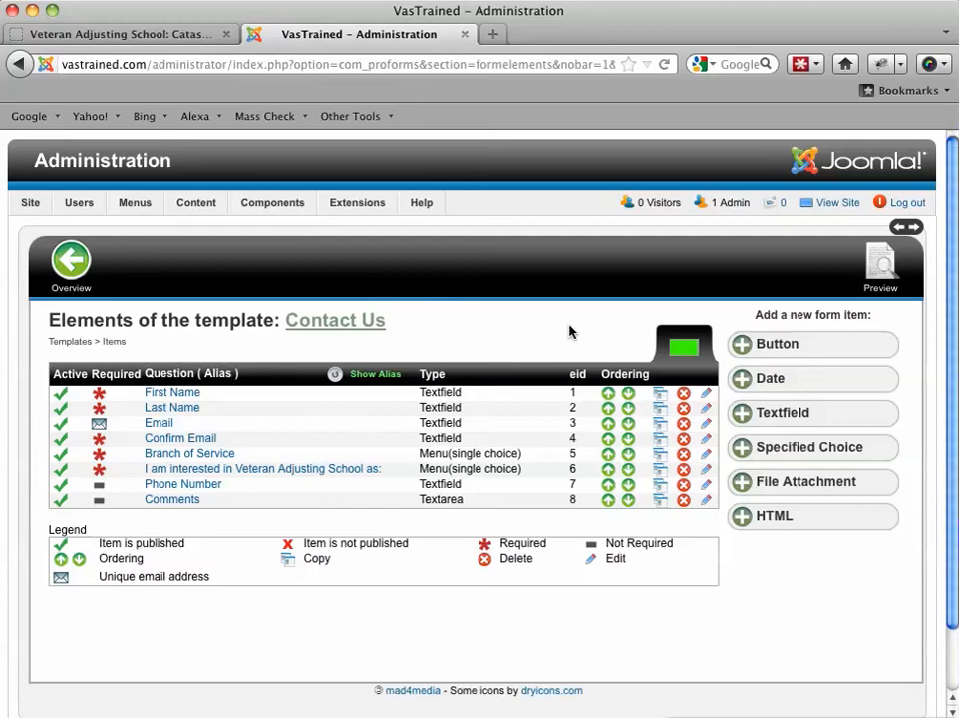
Step: Open the Branch of Service element and examine its question, selection type and list of answer options
left_click(224, 455)
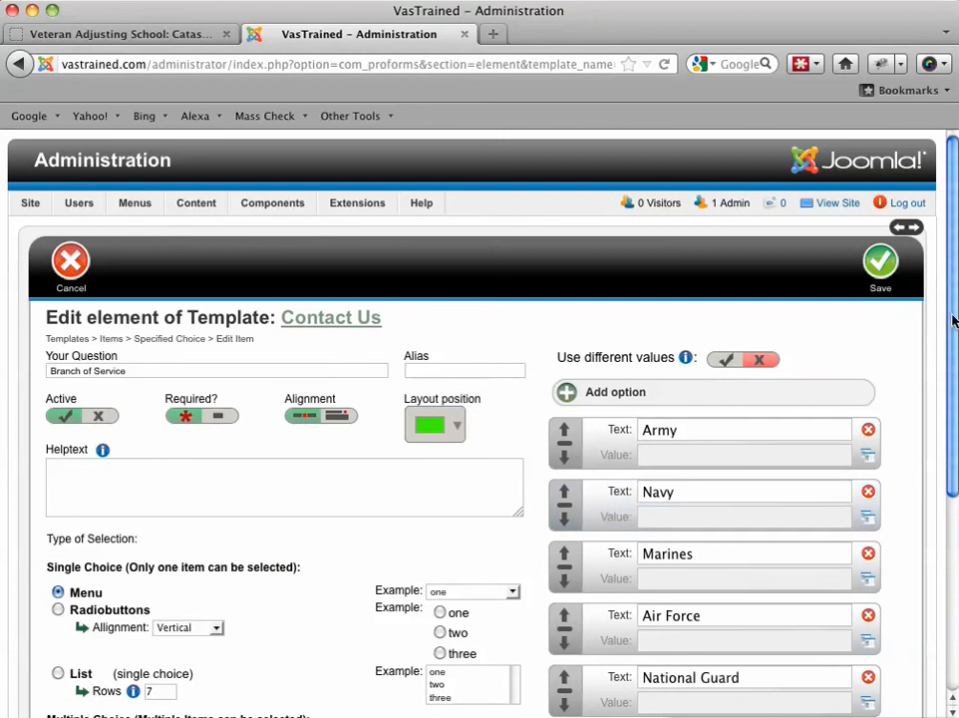
left_click_drag(951, 309, 952, 376)
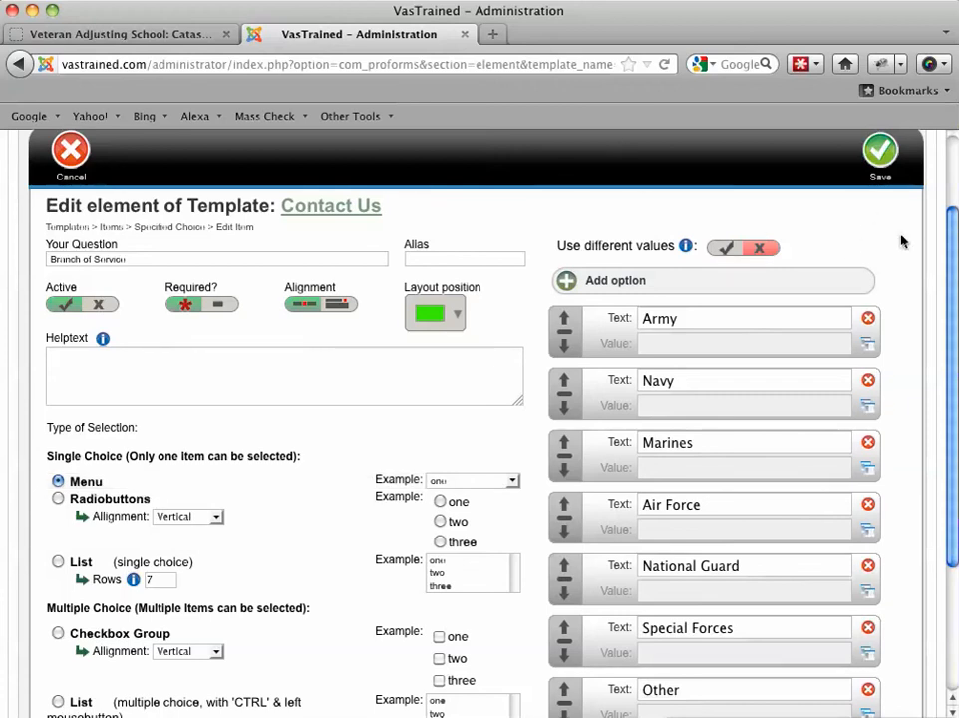
left_click_drag(952, 244, 951, 267)
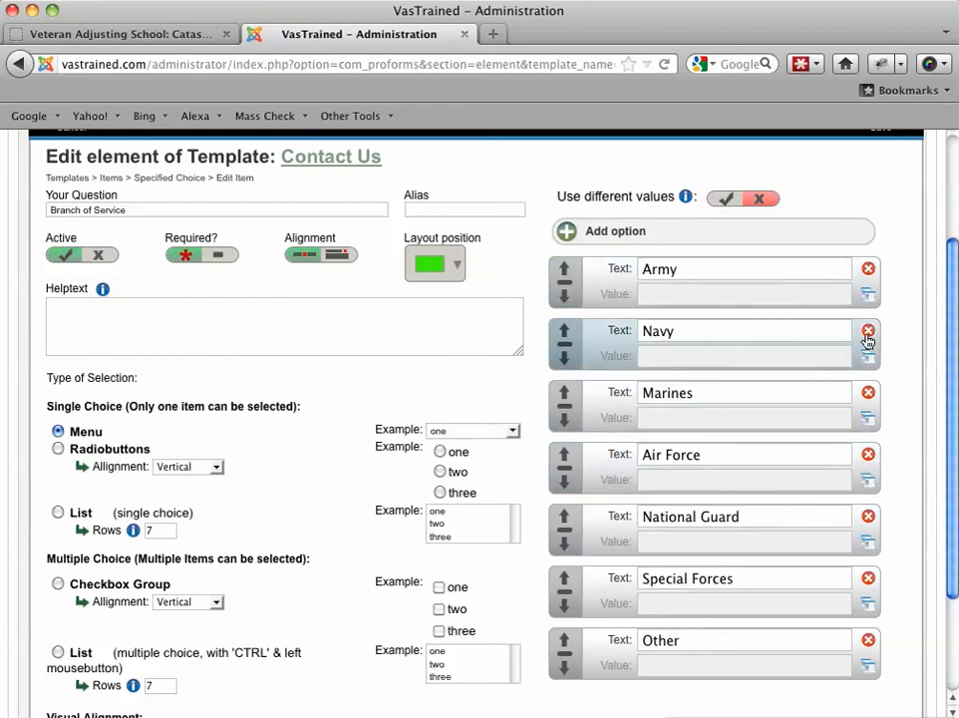
scroll(953, 299, "up", 1)
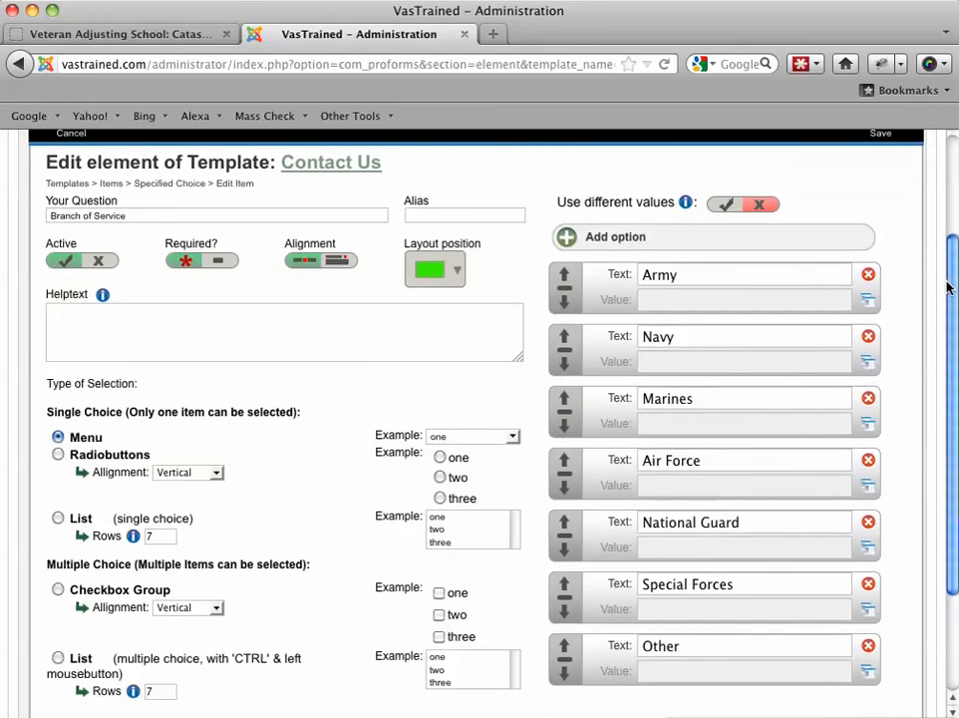
Step: Add a blank answer option to the Branch of Service element, delete it again, and leave the element without saving
left_click(570, 240)
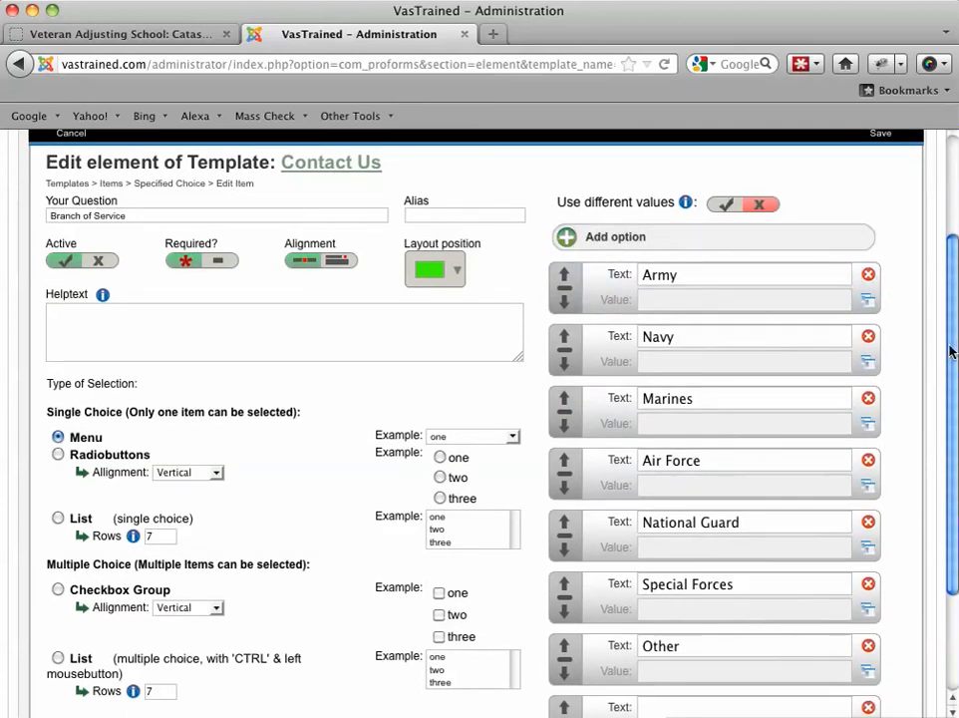
scroll(947, 379, "down", 1)
scroll(947, 379, "down", 3)
left_click(669, 561)
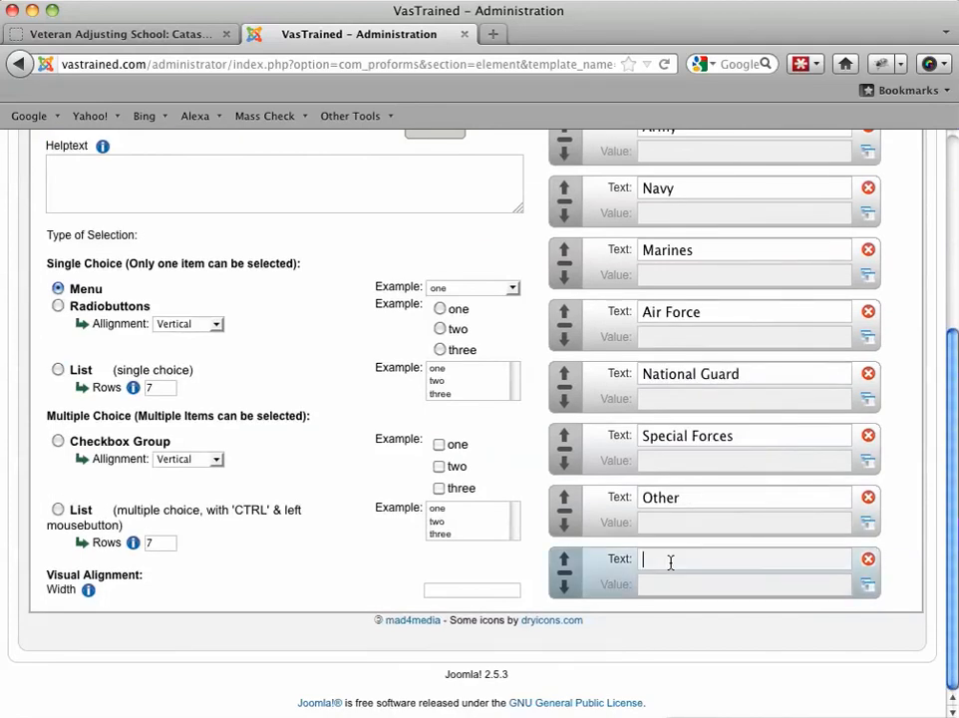
left_click(868, 561)
left_click_drag(949, 332, 834, 122)
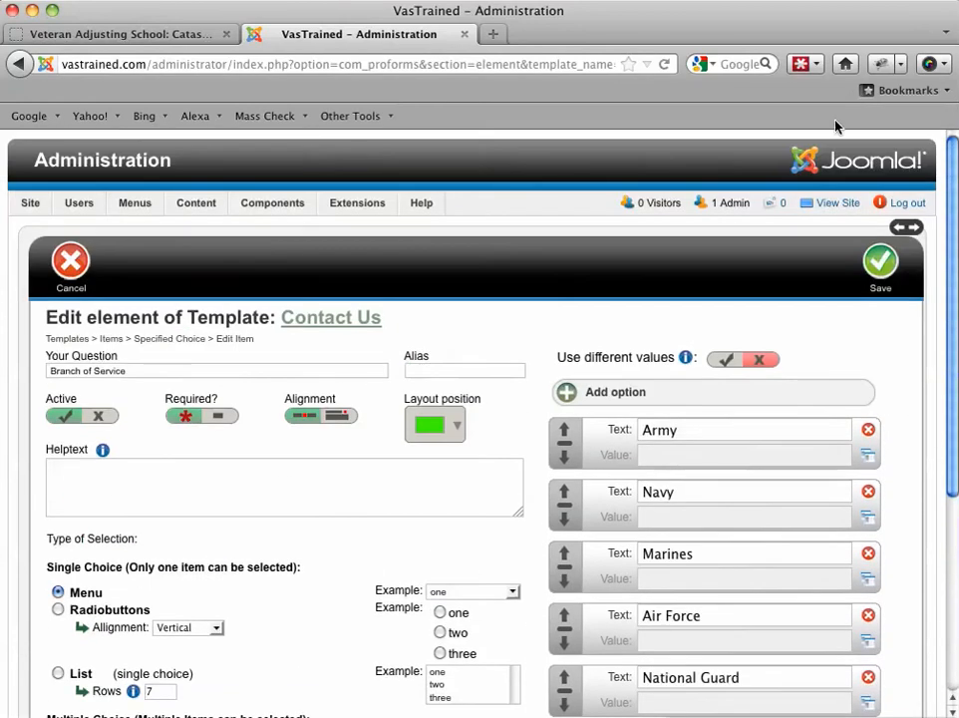
left_click(81, 276)
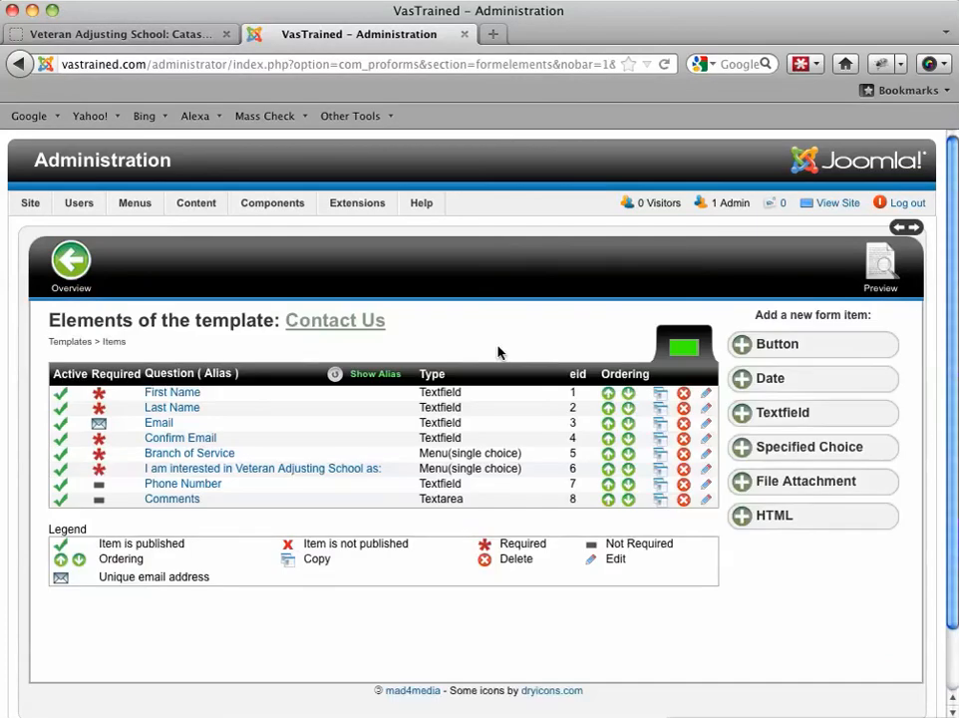
Step: Open a new Specified Choice element, review its question, option text and selection type fields, and cancel without adding it
left_click(826, 451)
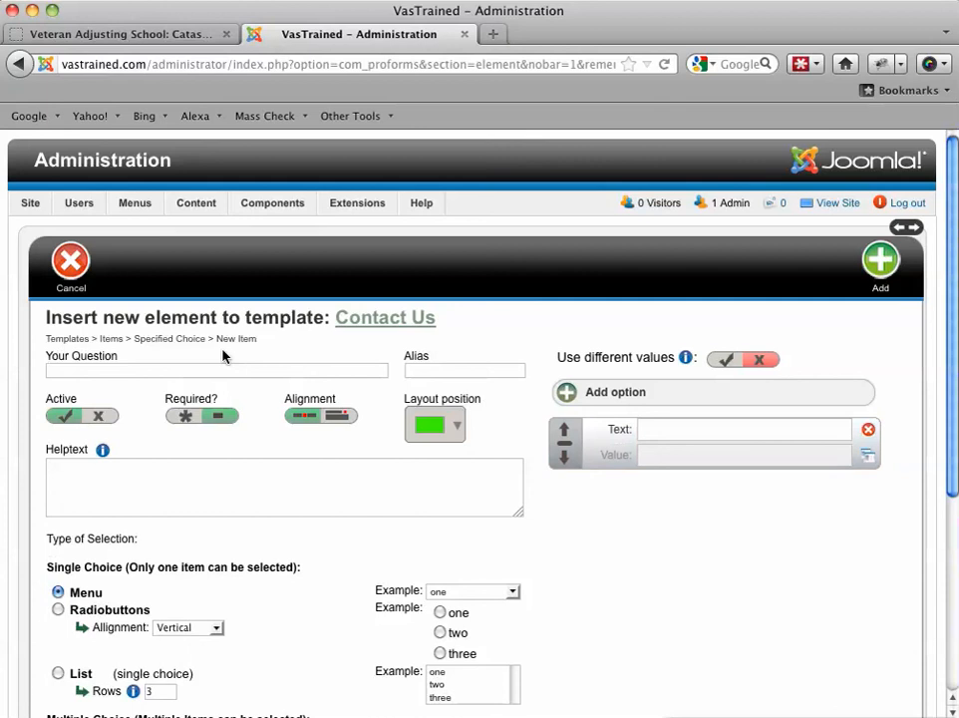
left_click(199, 370)
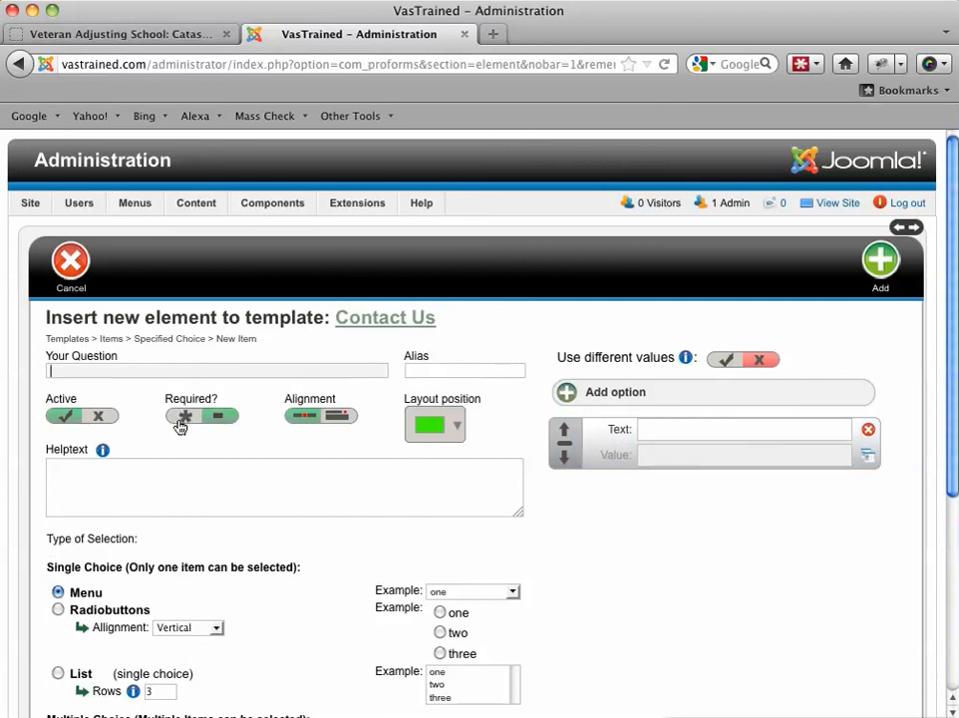
left_click(675, 433)
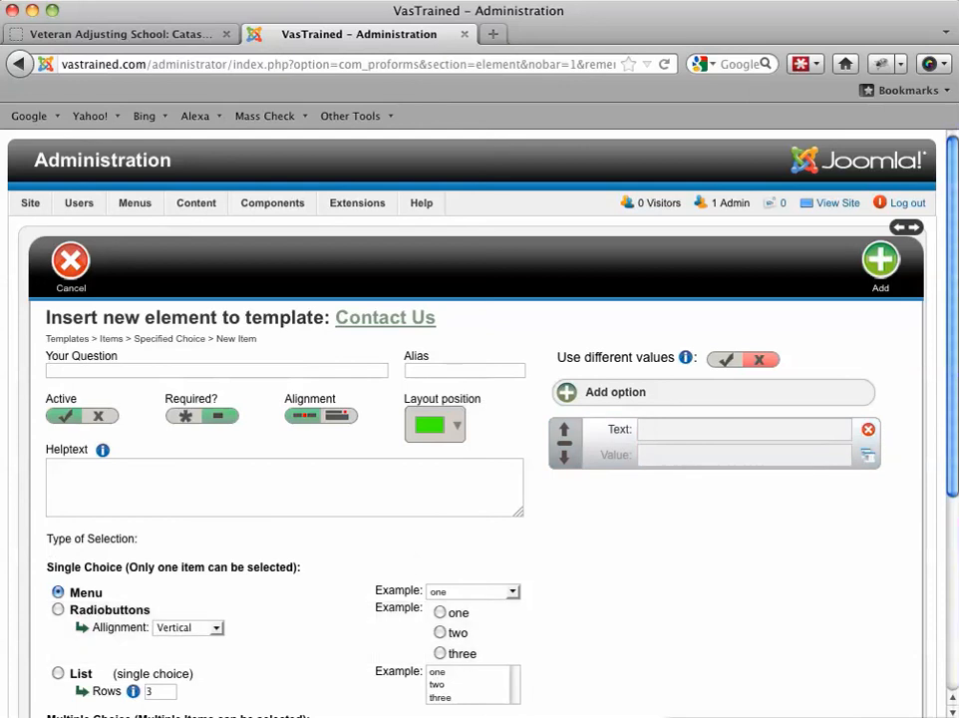
scroll(950, 458, "down", 2)
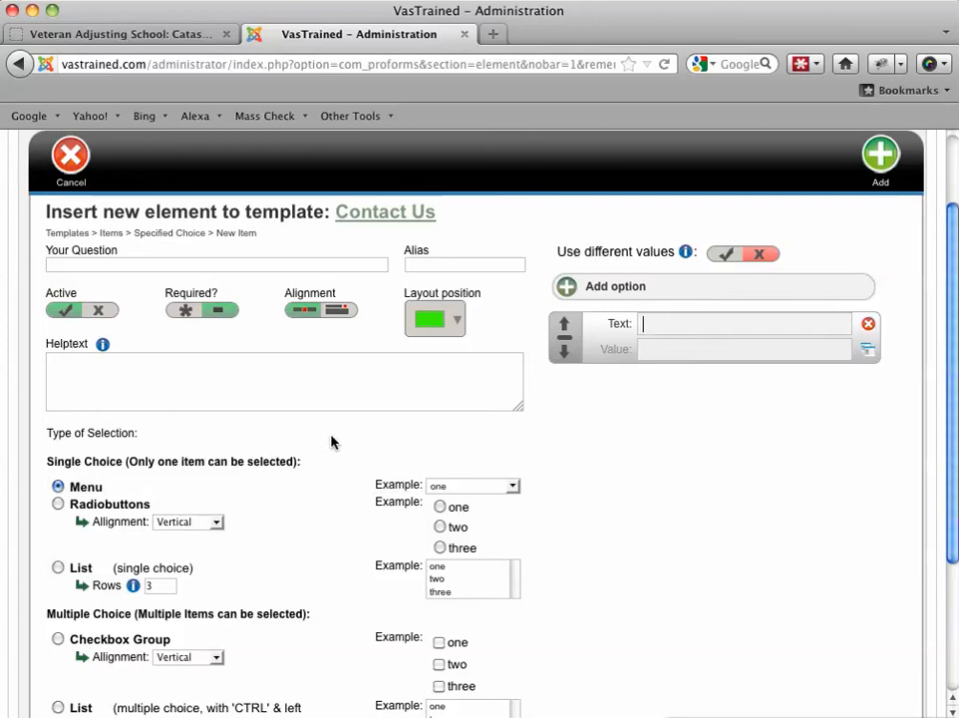
left_click(672, 327)
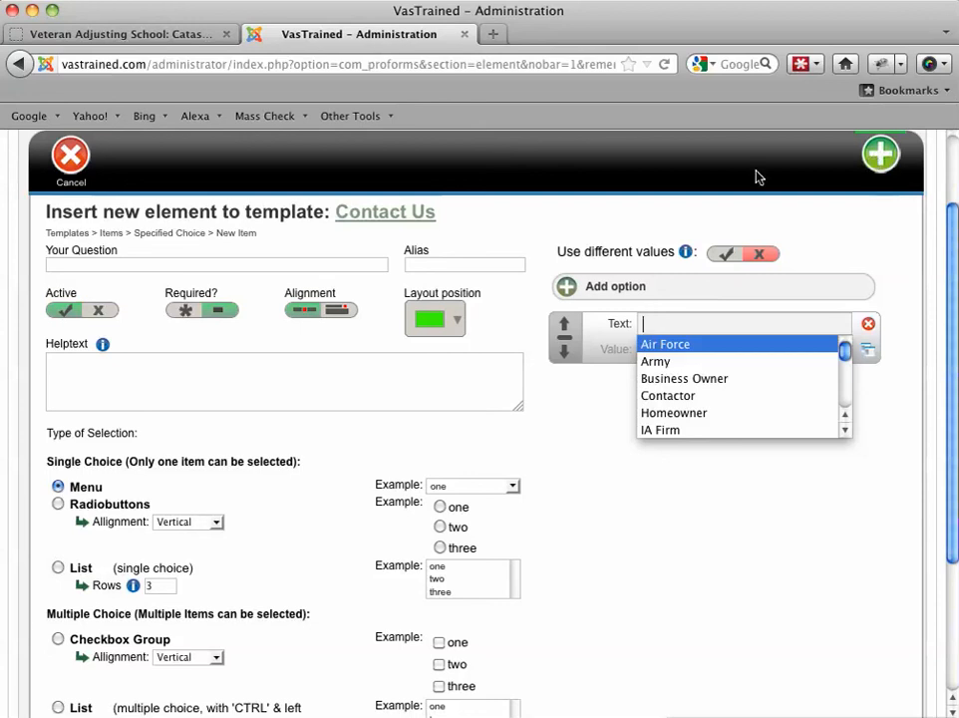
left_click(70, 157)
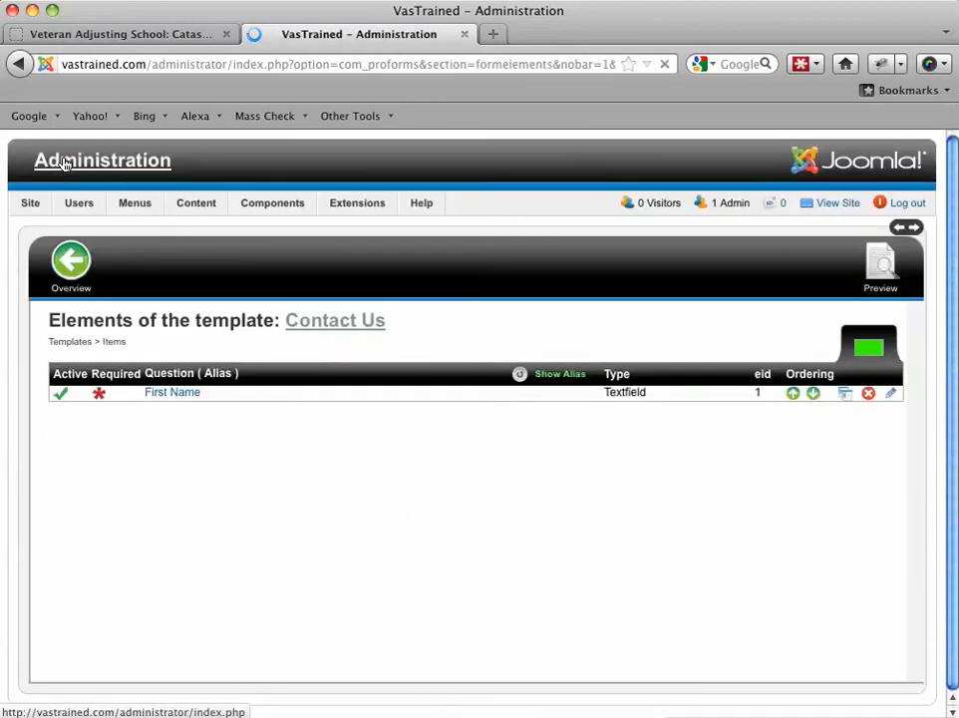